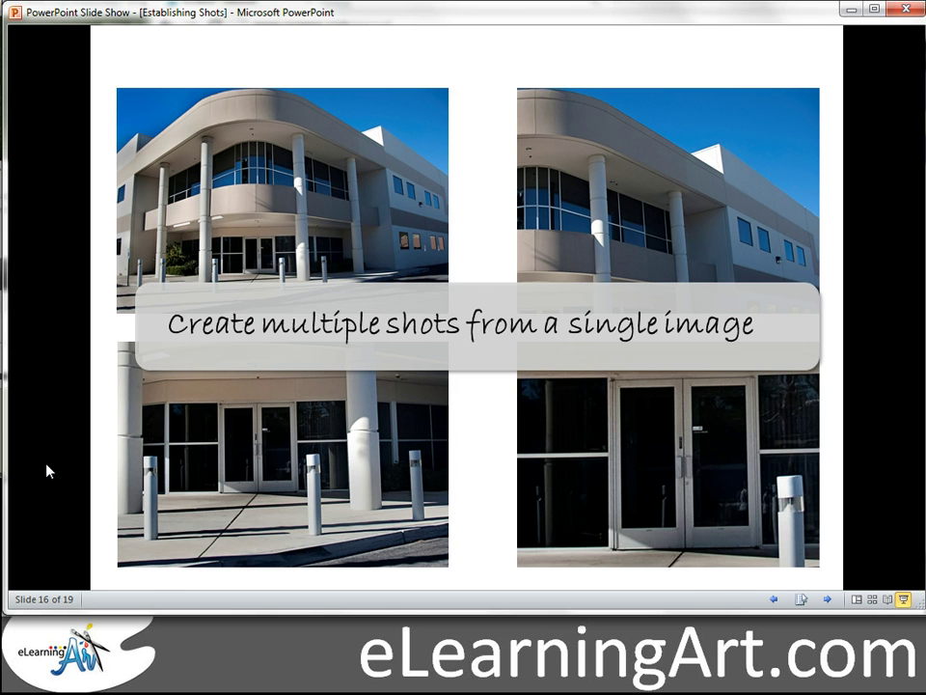
End the running slide show to get back to editing slide 17 in Normal view
key(Escape)
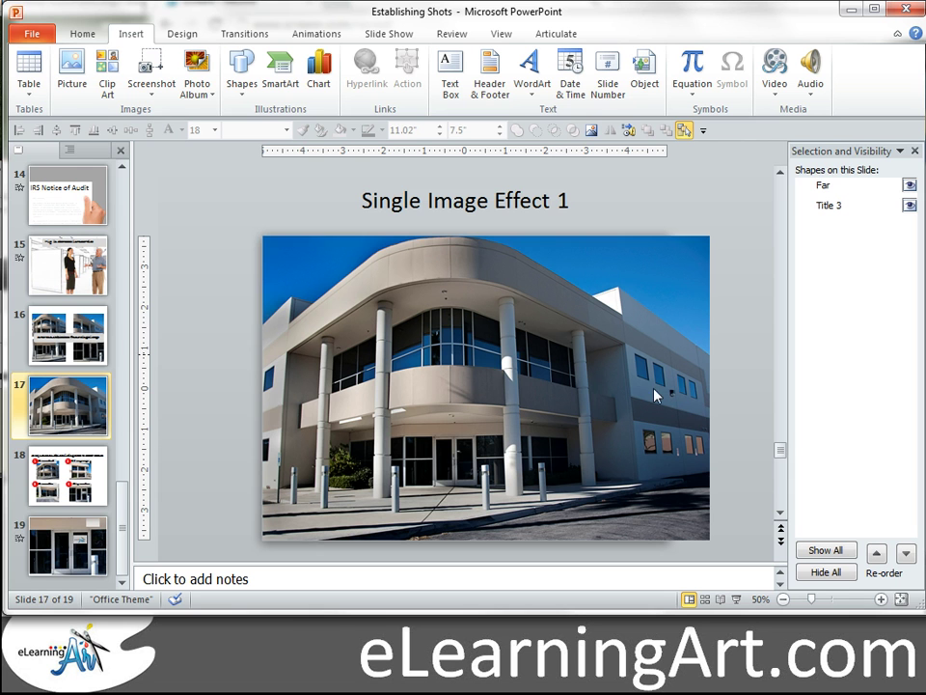
Duplicate the building photo and offset the copy to the right of the original
click(429, 331)
click(739, 332)
click(428, 314)
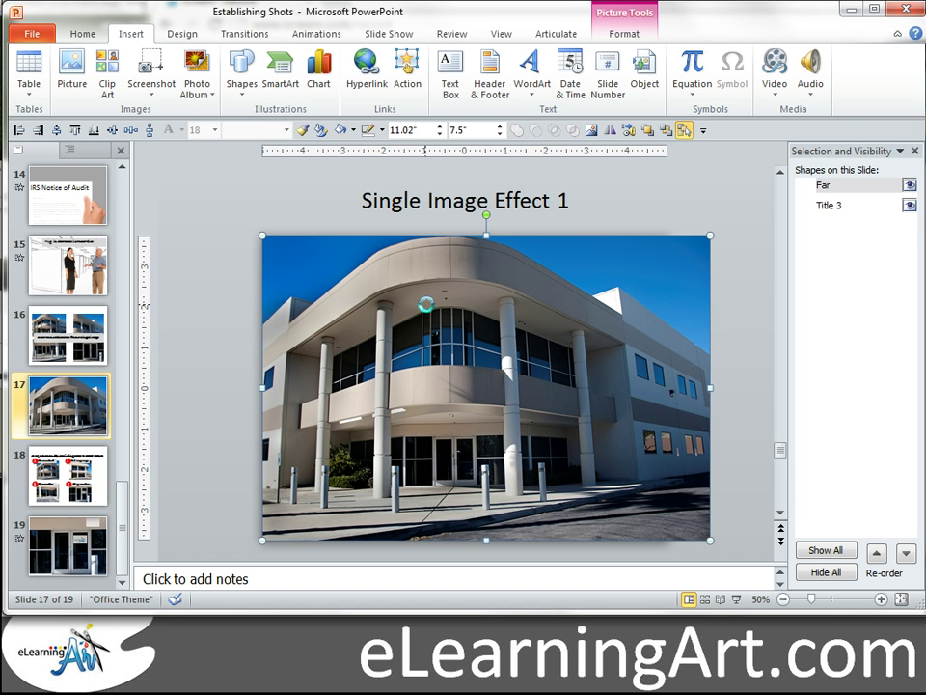
key(ctrl+v)
drag(434, 364, 479, 367)
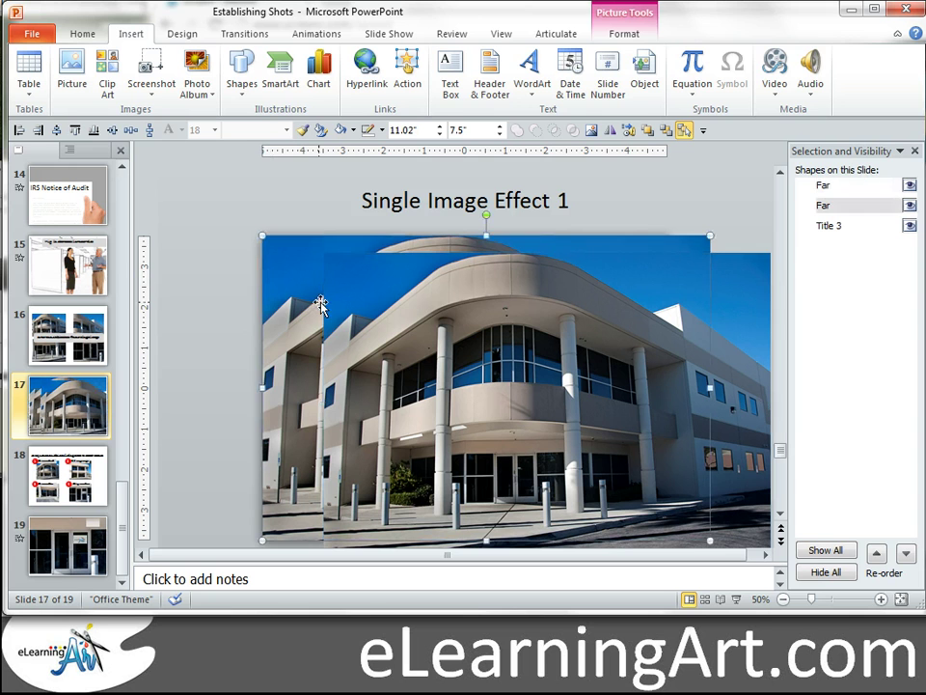
Crop the copy to a 5.28" by 7.5" close-up of the building's upper-right side
click(735, 296)
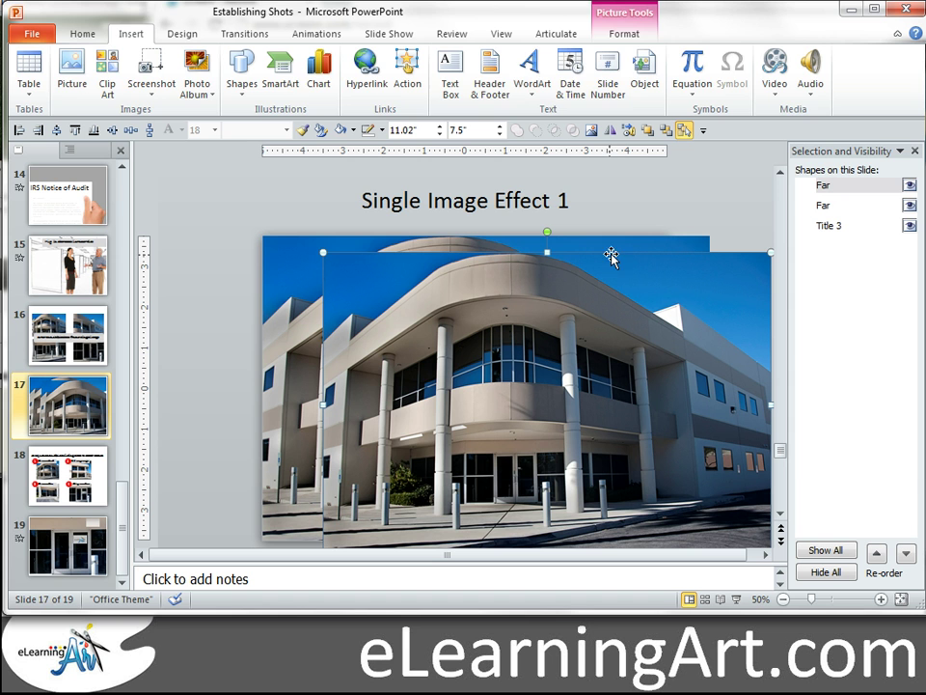
click(629, 36)
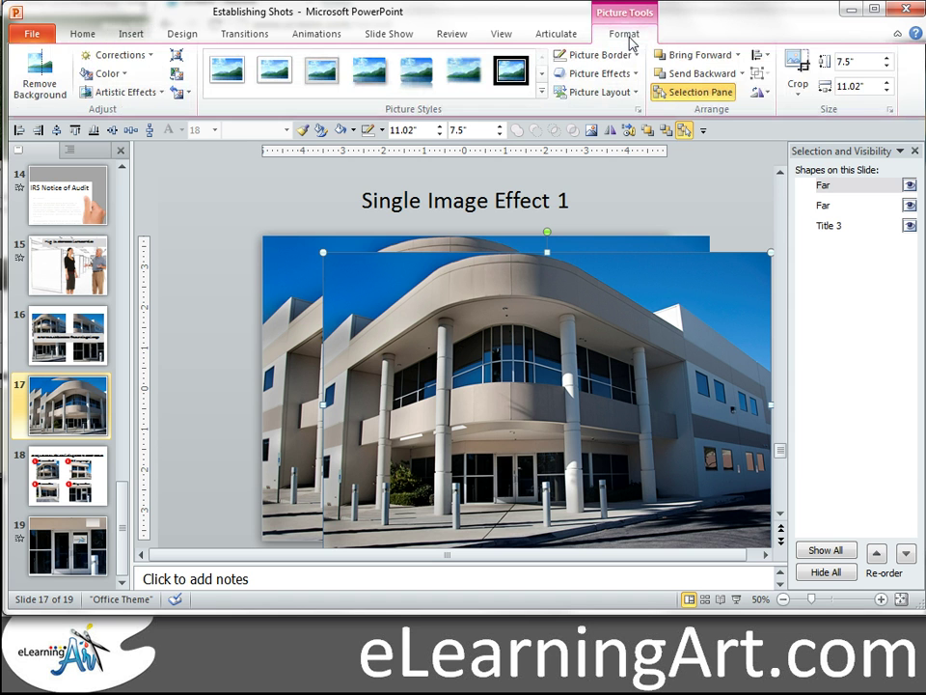
click(800, 91)
click(810, 113)
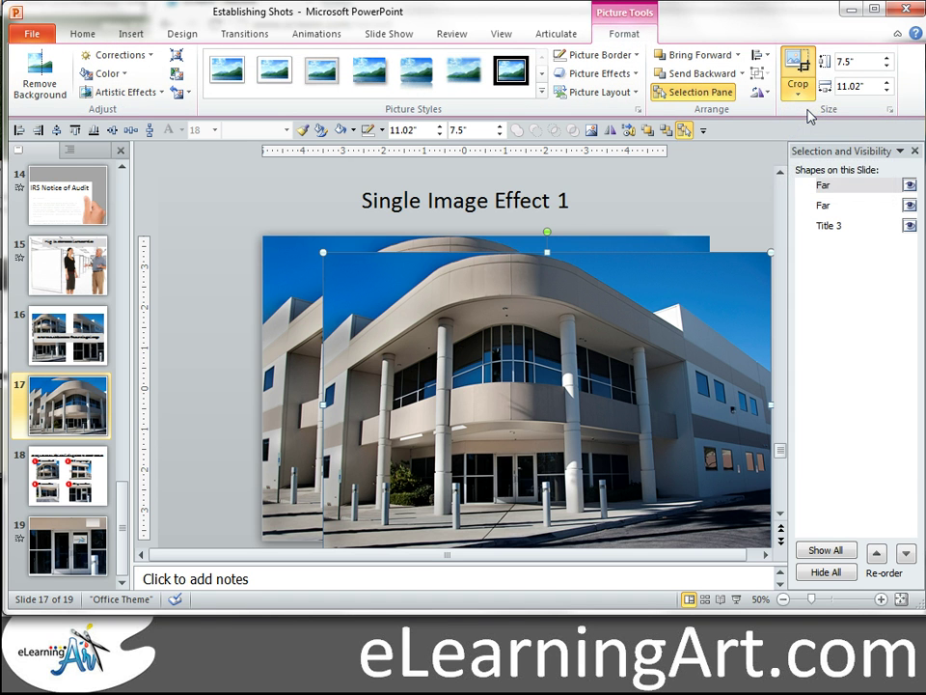
click(784, 600)
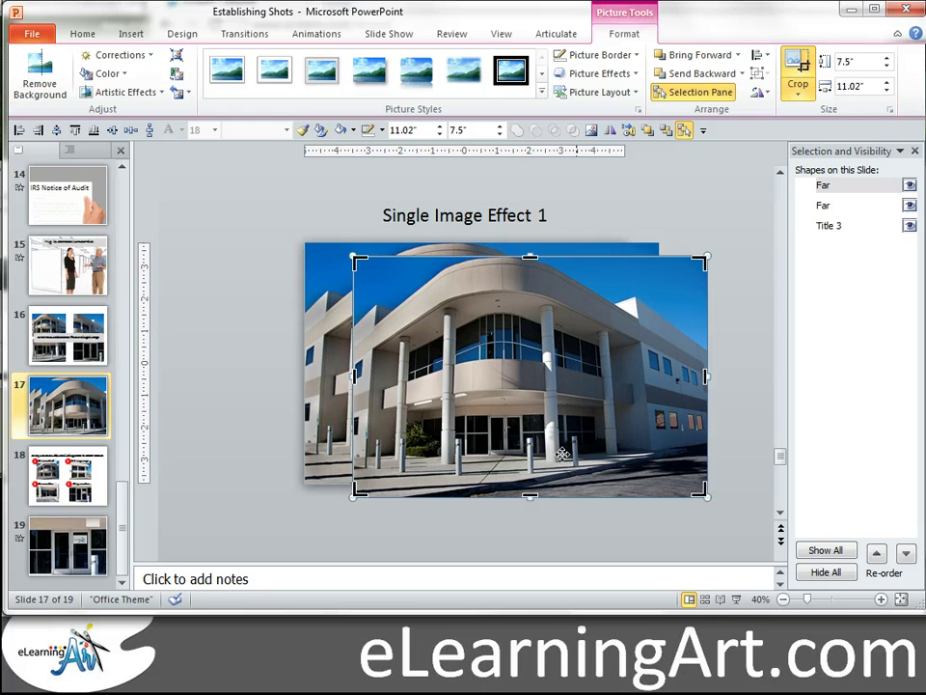
drag(357, 377, 537, 390)
drag(622, 497, 617, 372)
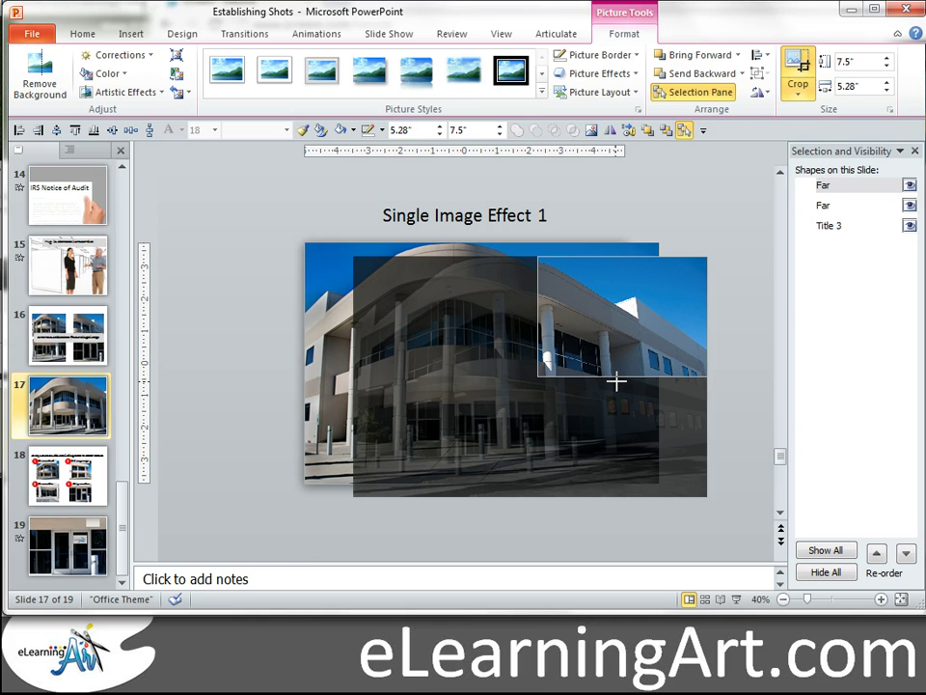
click(653, 538)
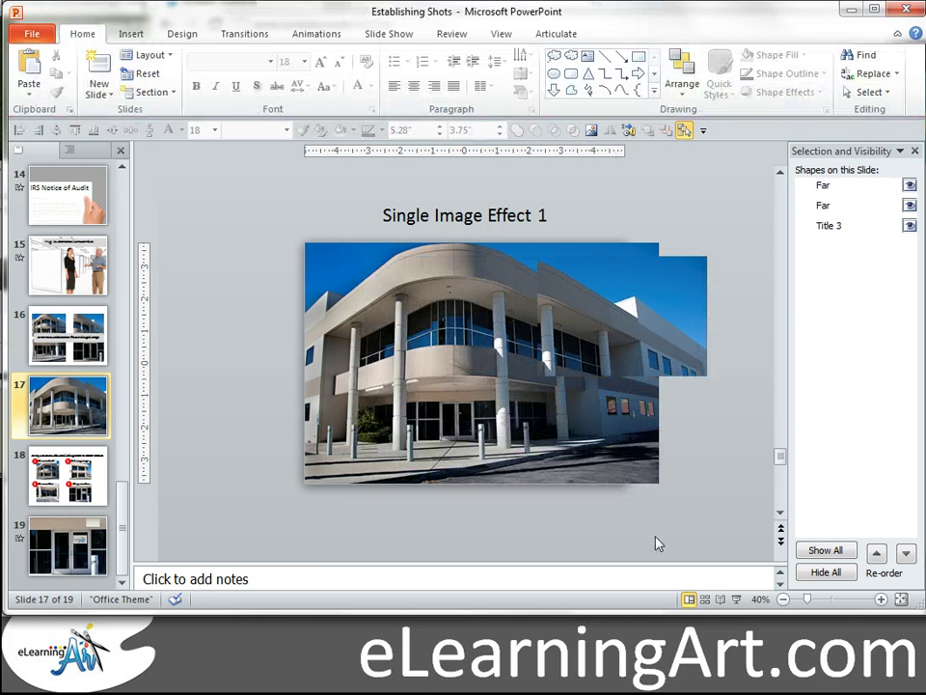
Crop a new photo copy on all four edges to a 3.84" by 5.76" entrance close-up
double_click(453, 329)
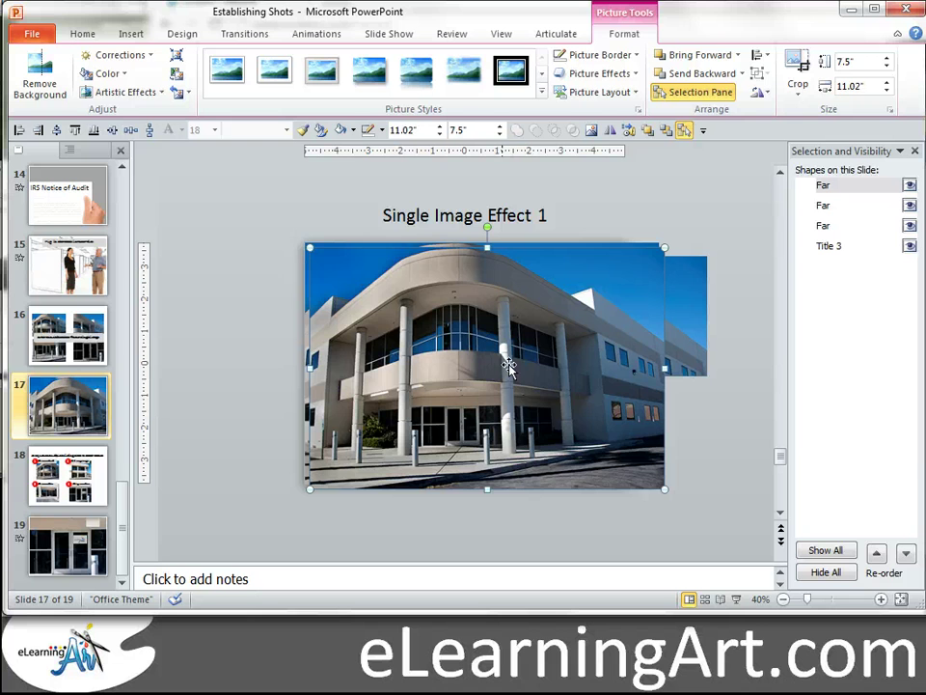
drag(514, 359, 515, 371)
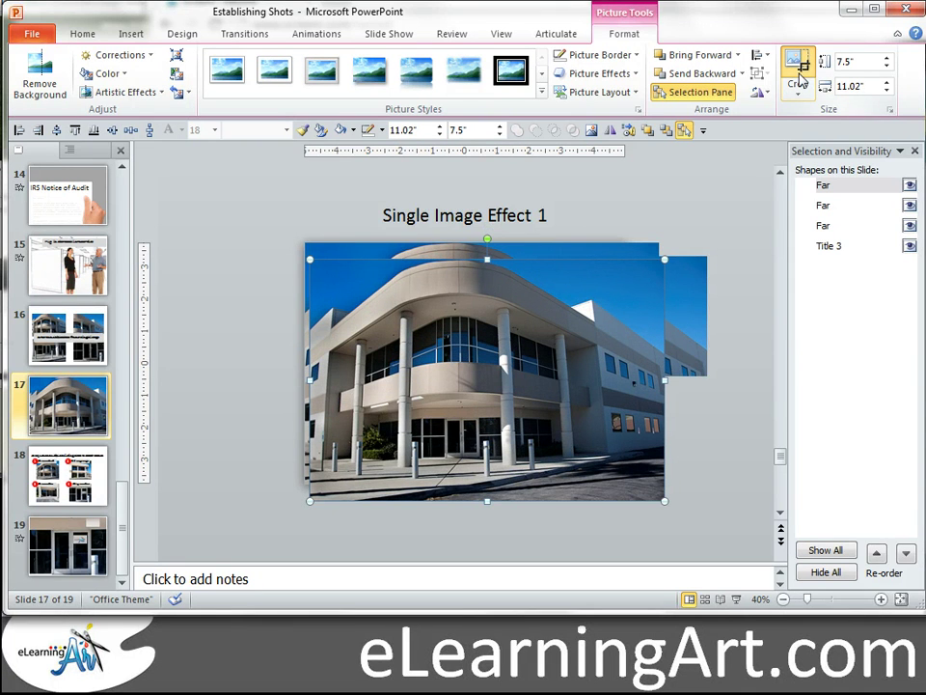
click(800, 77)
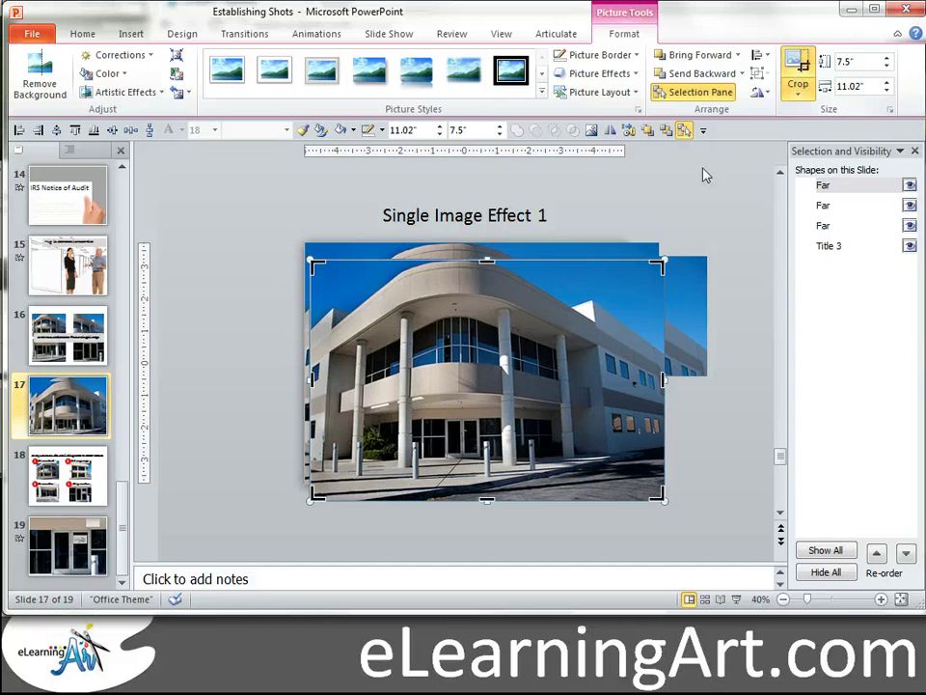
drag(487, 261, 480, 349)
drag(664, 430, 549, 427)
drag(427, 501, 431, 478)
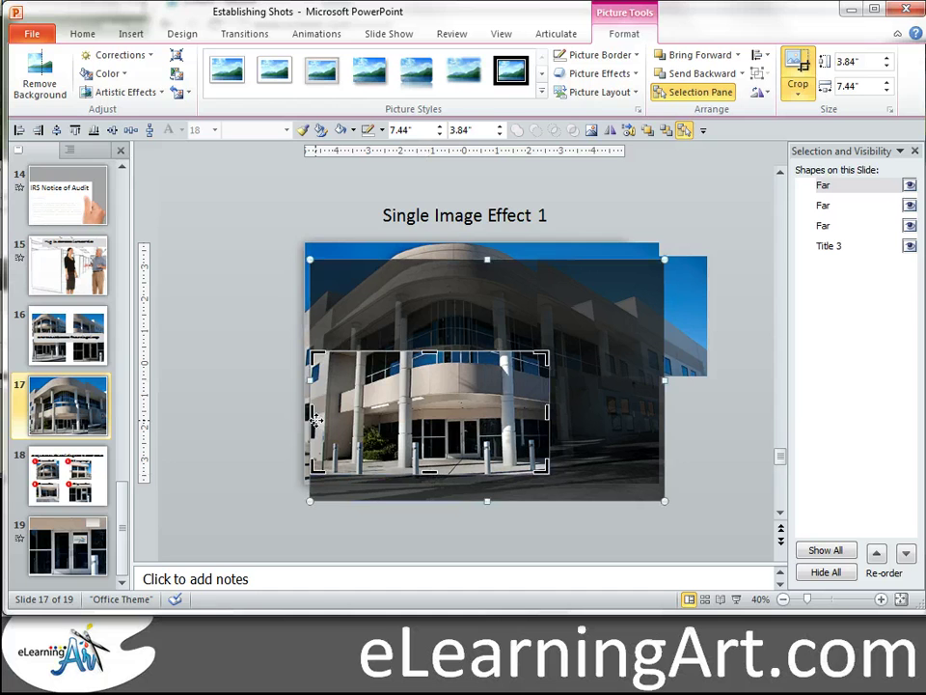
drag(315, 417, 364, 419)
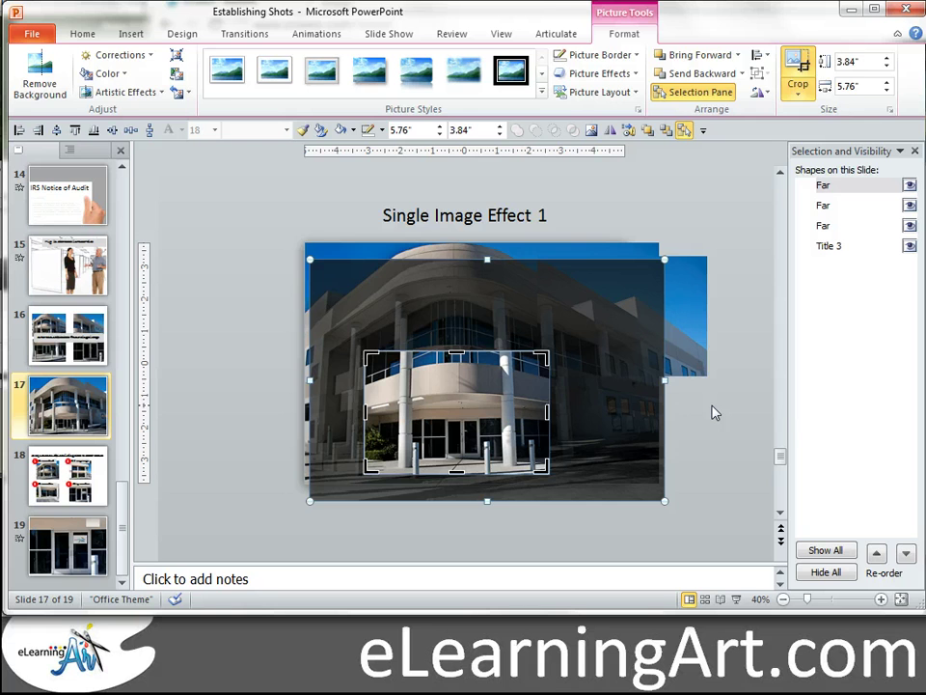
click(715, 413)
Move the entrance close-up to the lower right of the building photo
click(475, 413)
drag(475, 413, 641, 475)
click(410, 330)
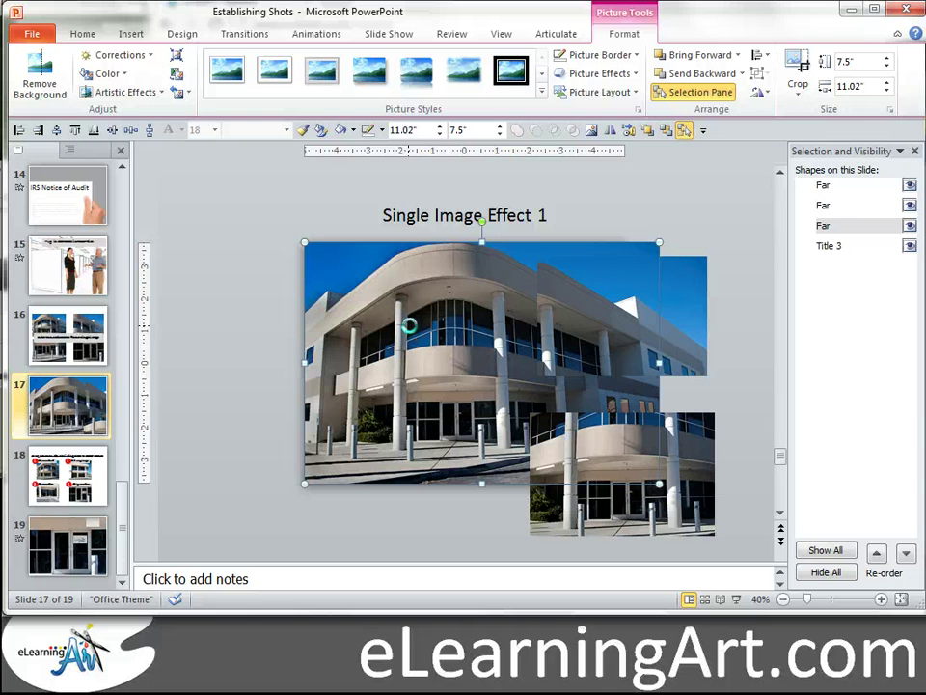
Duplicate the large photo and crop the copy to 2.08" by 2.82" around the front doors
key(ctrl+d)
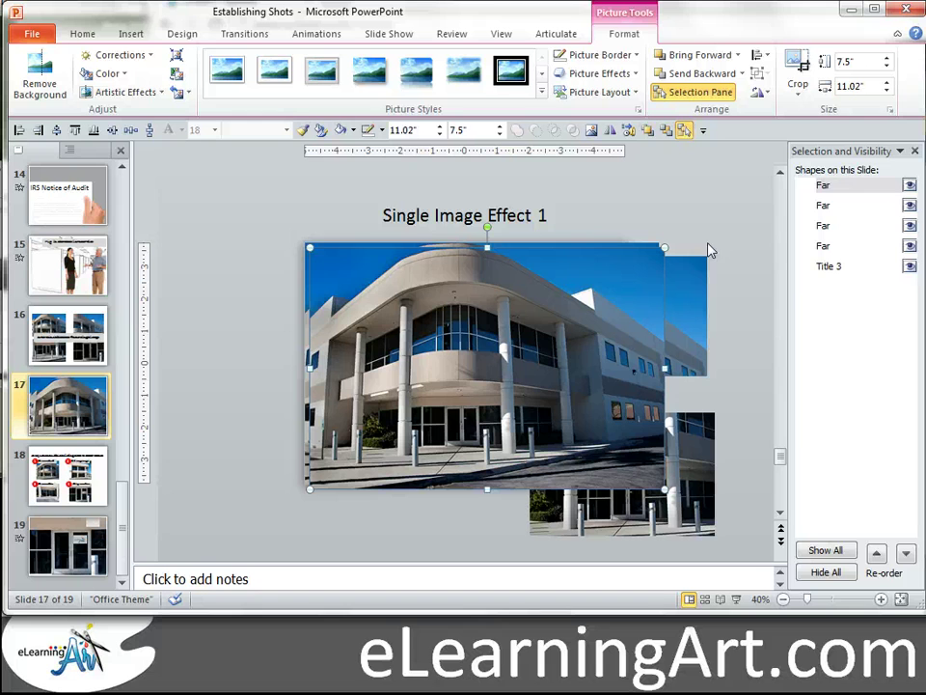
click(798, 94)
click(805, 114)
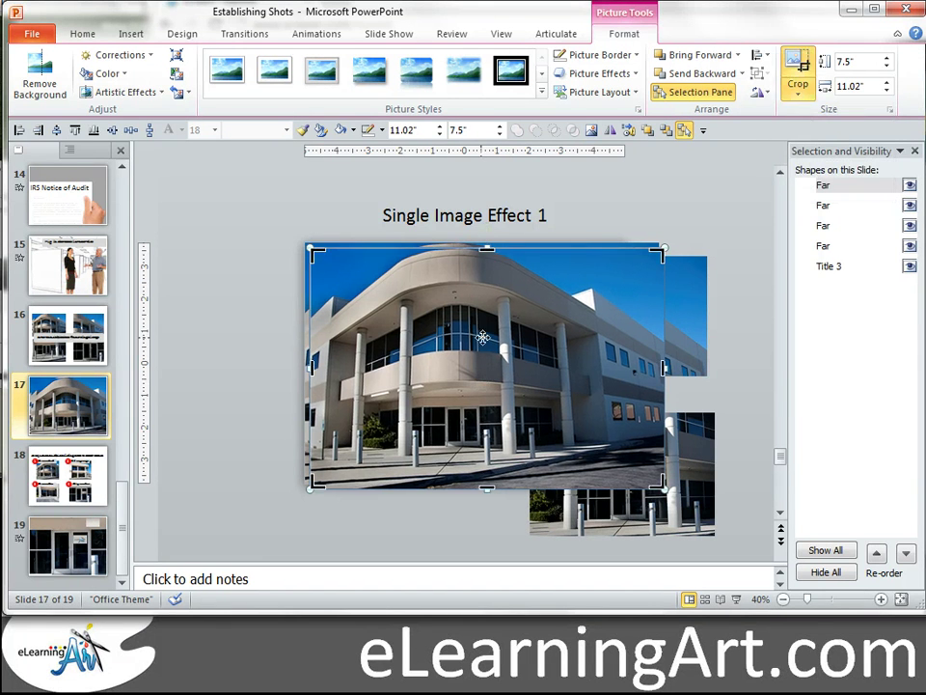
drag(487, 247, 481, 391)
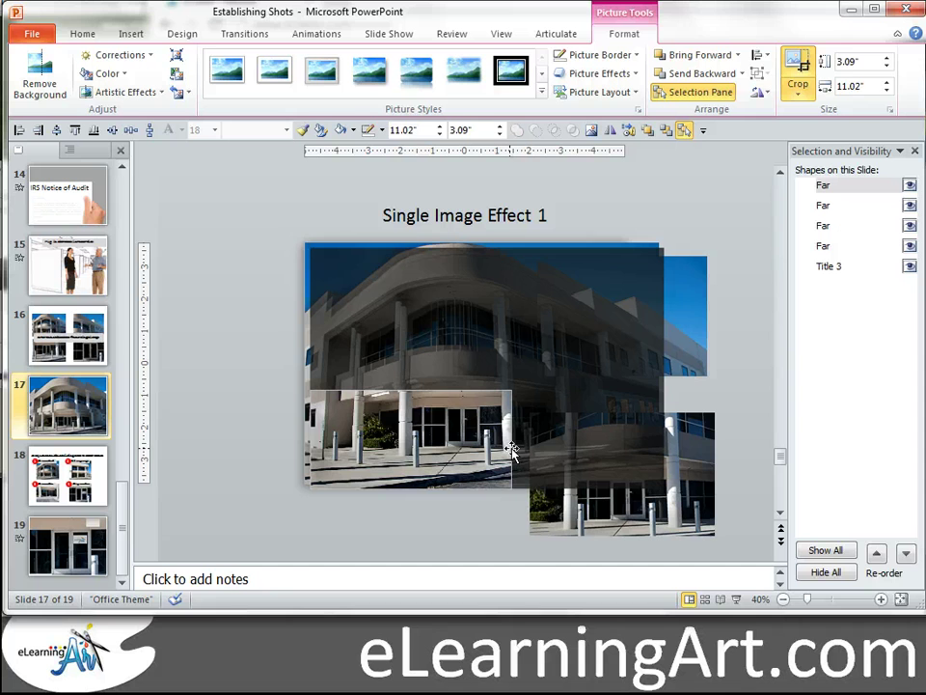
click(383, 338)
drag(312, 439, 421, 436)
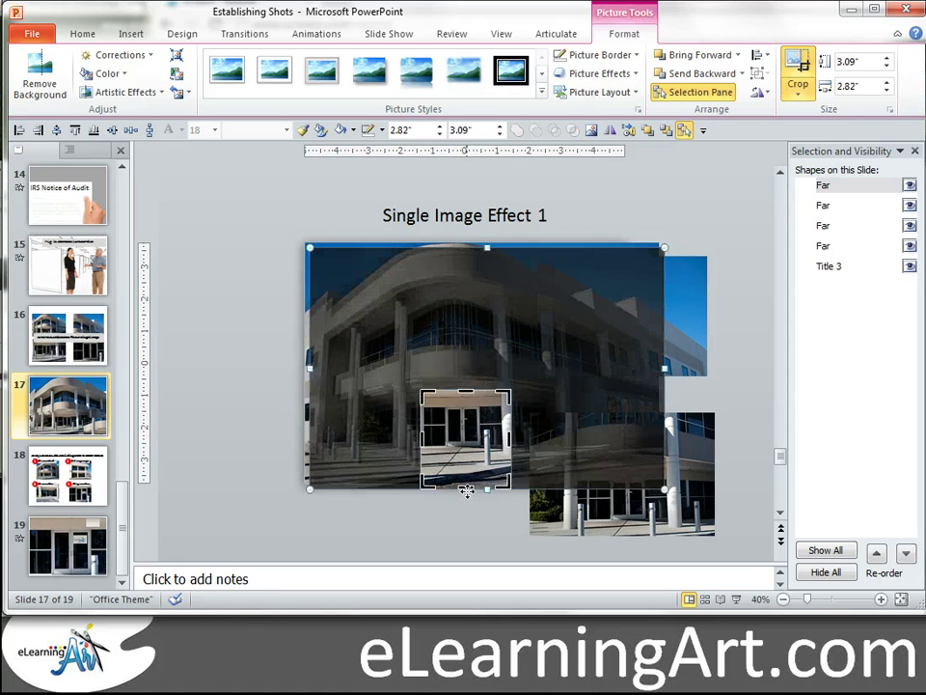
drag(466, 487, 467, 460)
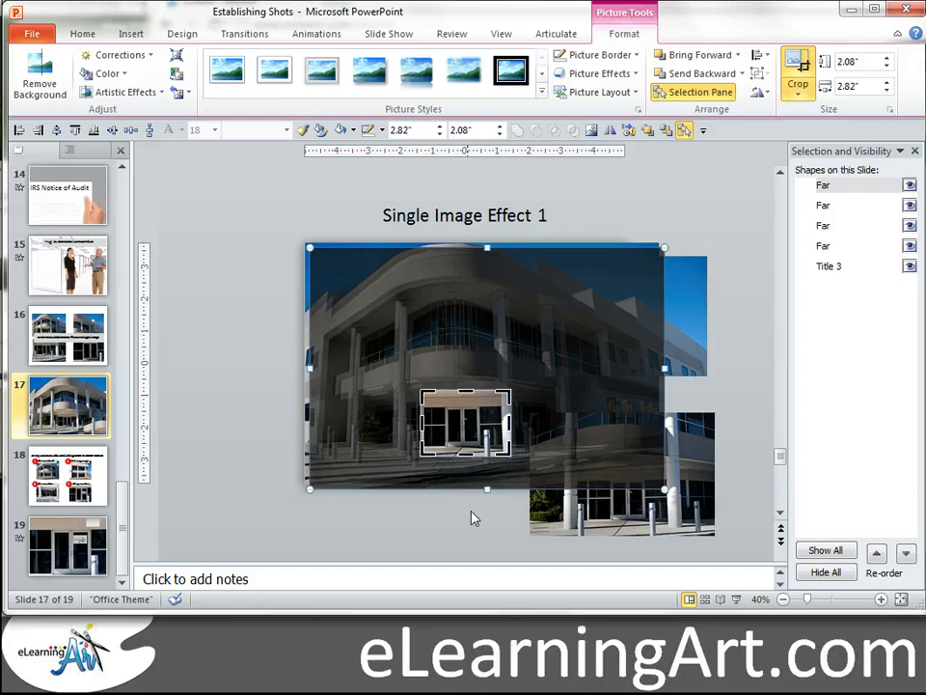
click(473, 518)
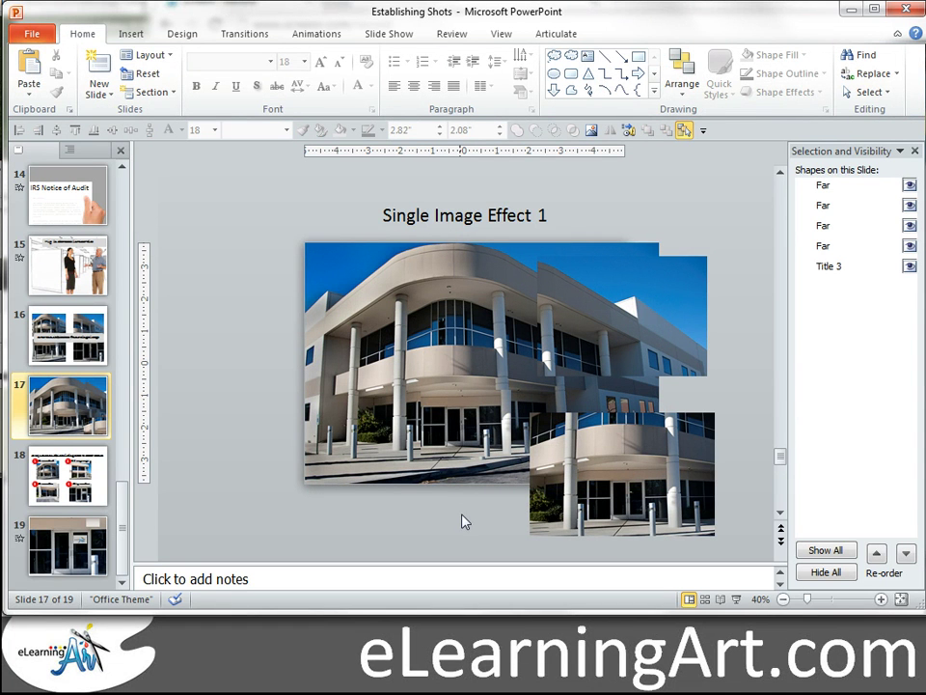
Place the door close-up at the photo's lower left and enlarge it to 6.37" by 4.71"
click(450, 437)
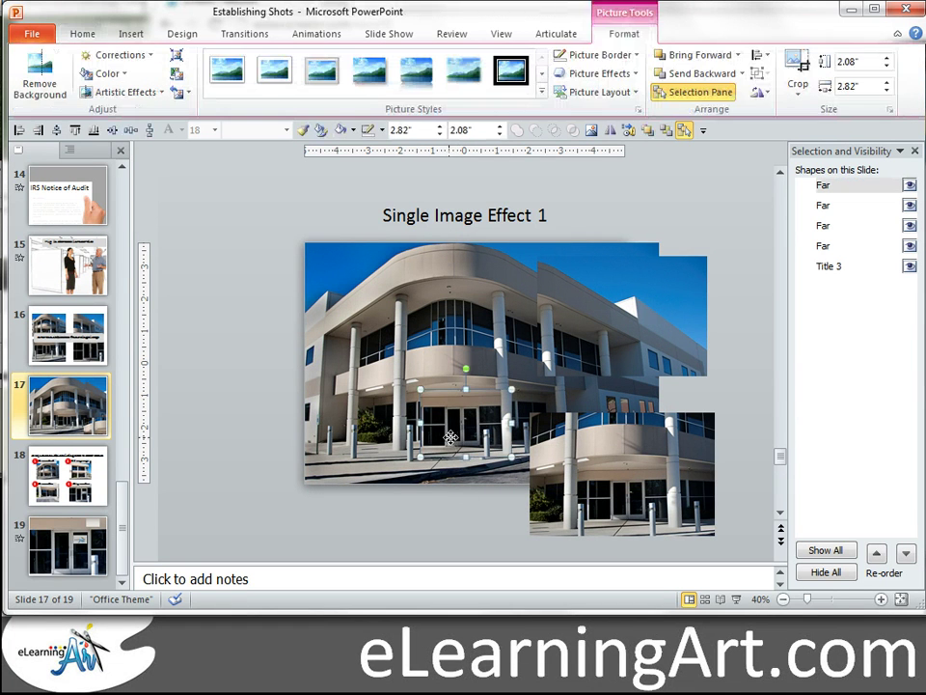
drag(470, 425, 344, 514)
click(481, 506)
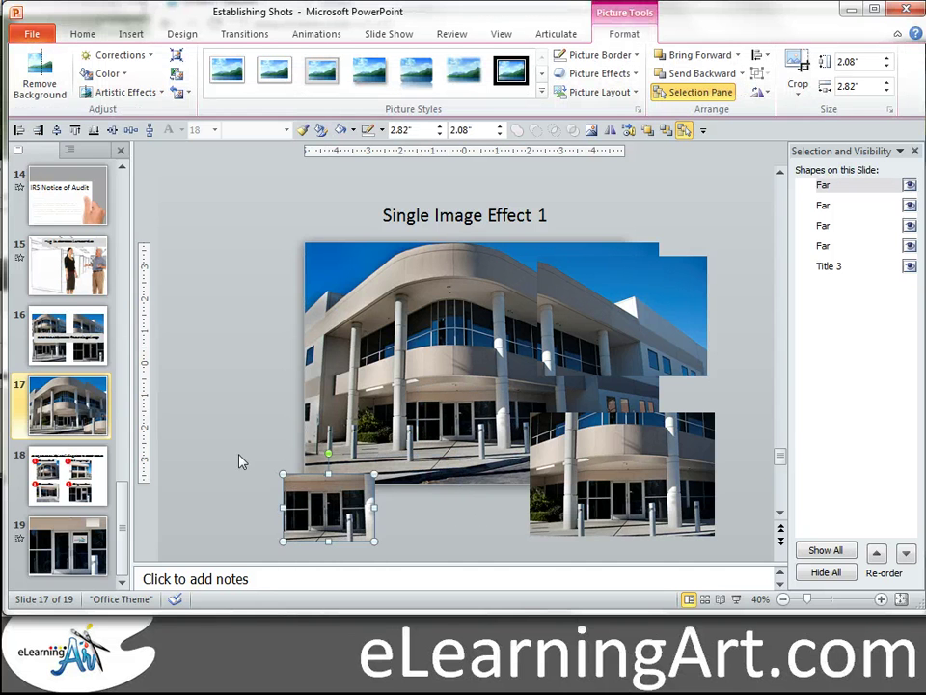
click(311, 502)
drag(374, 474, 318, 280)
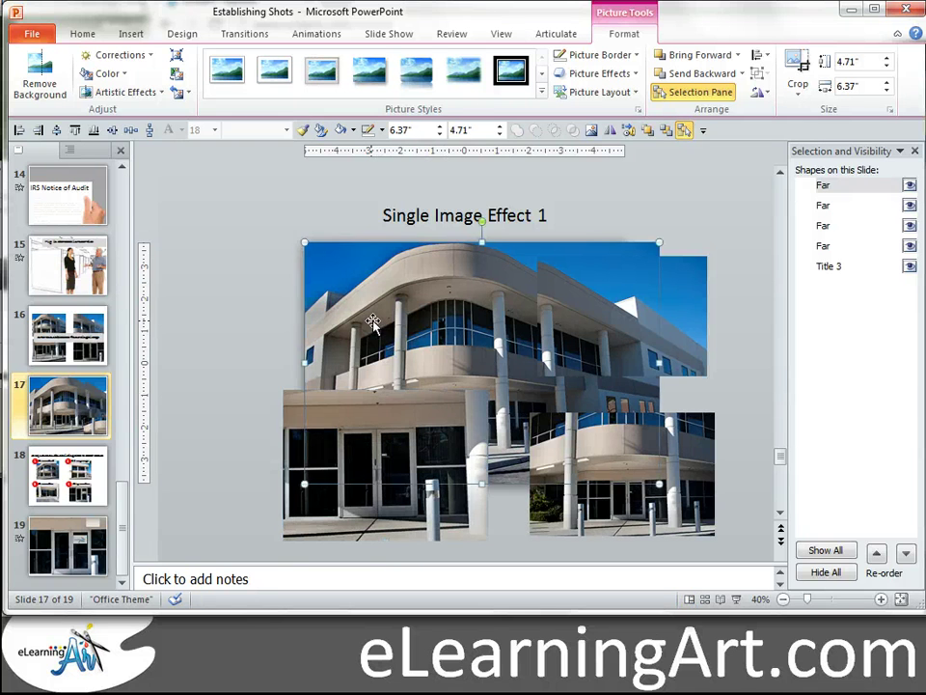
click(830, 247)
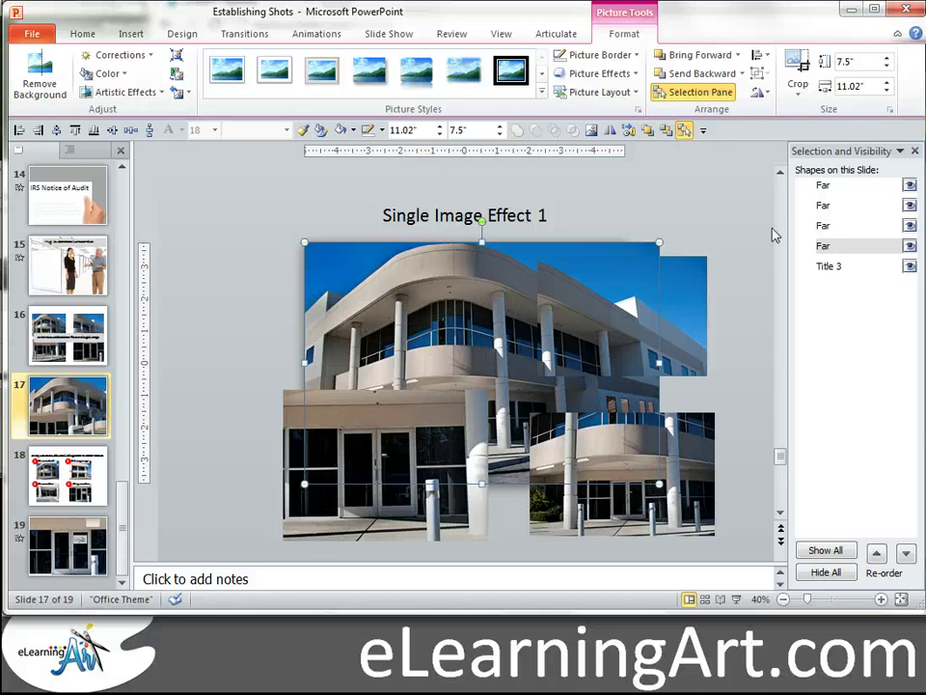
Name the large photo 'z out' and the upper-right close-up 'side' in the Selection pane
click(832, 249)
text(z out)
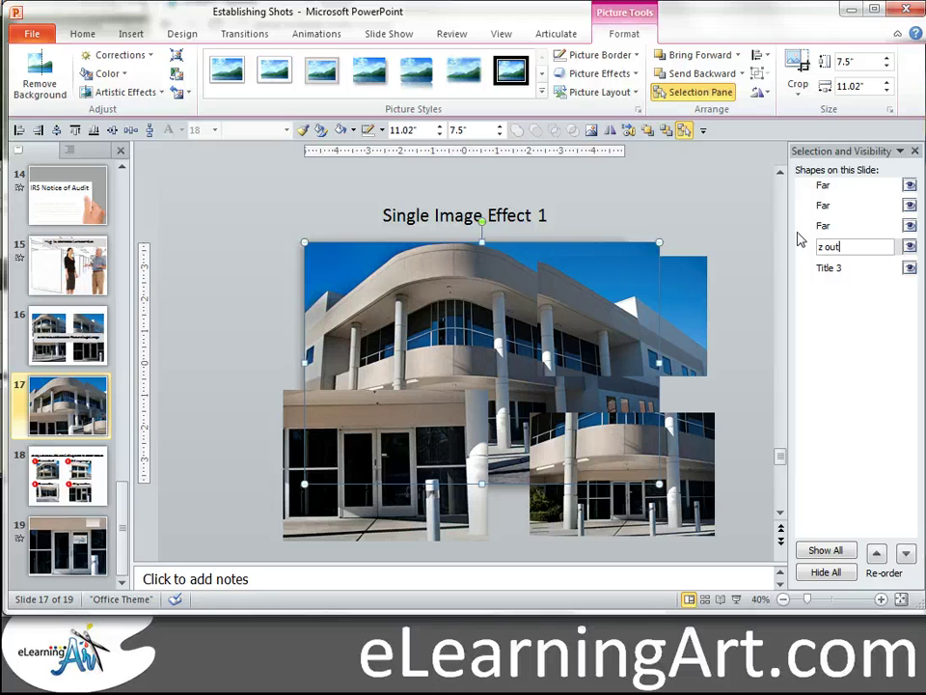
click(678, 280)
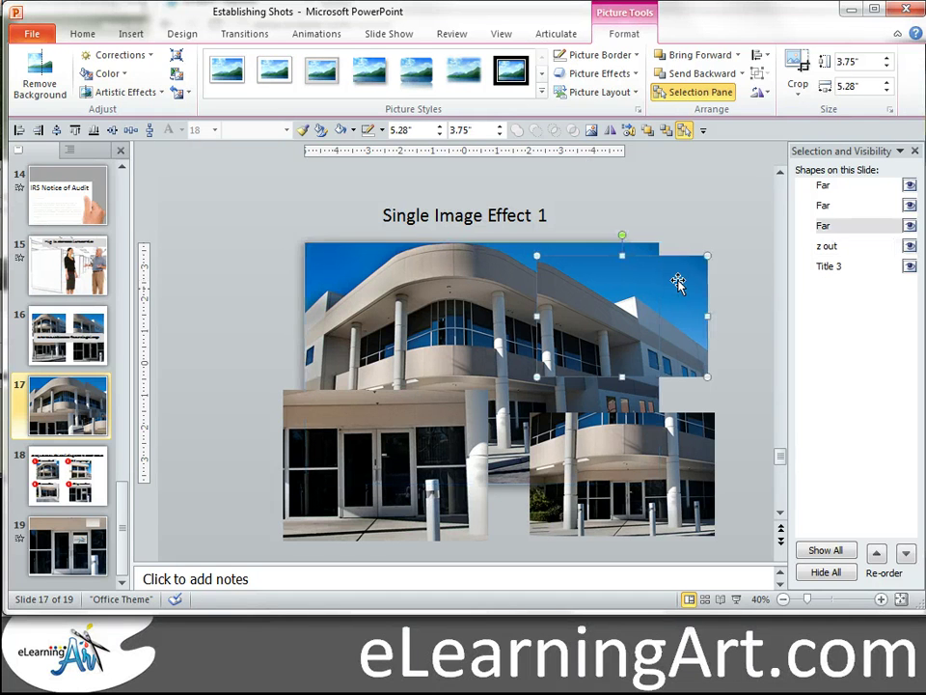
click(845, 225)
text(side)
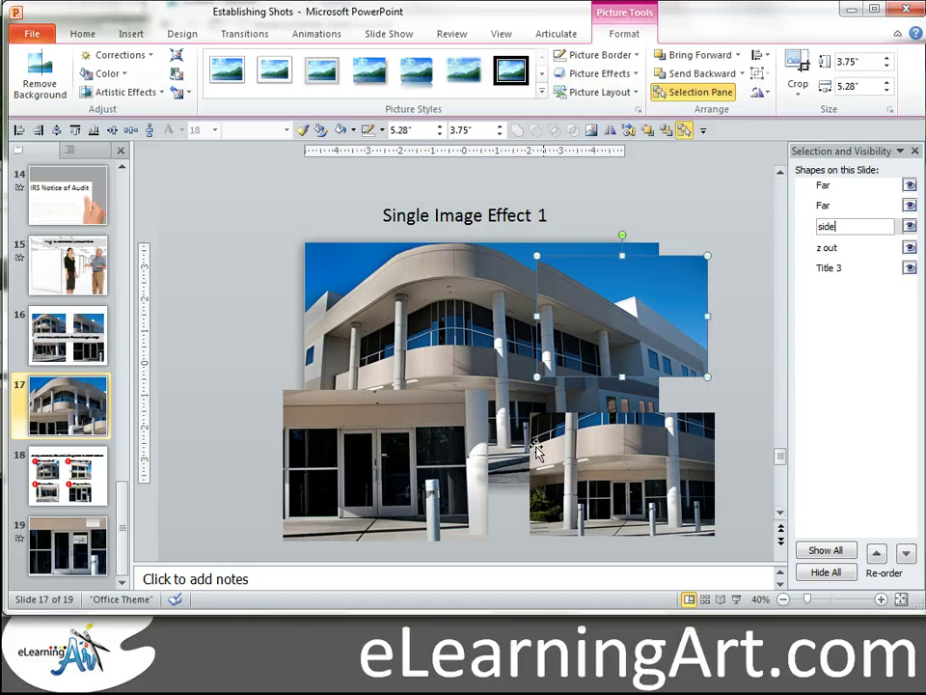
Name the lower-right close-up 'entry' and the lower-left close-up 'door'
click(626, 472)
click(840, 206)
text(entry)
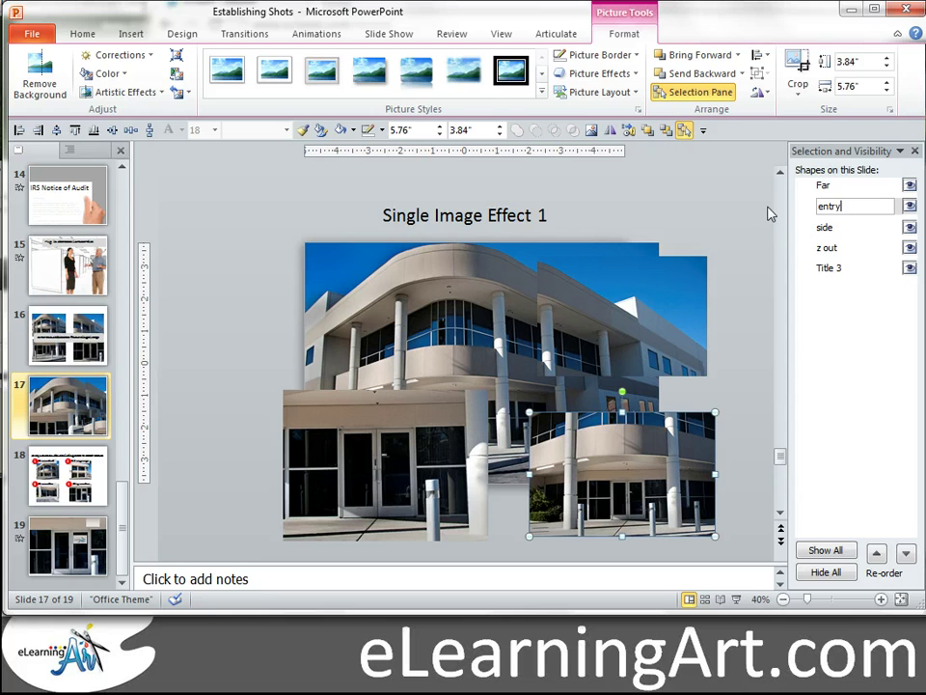
click(342, 456)
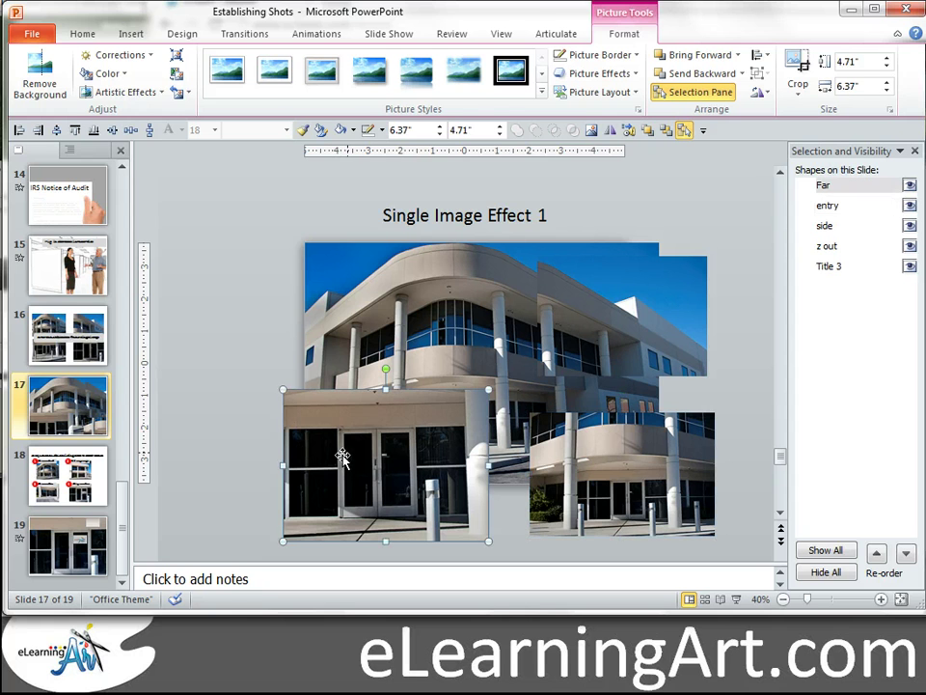
click(823, 185)
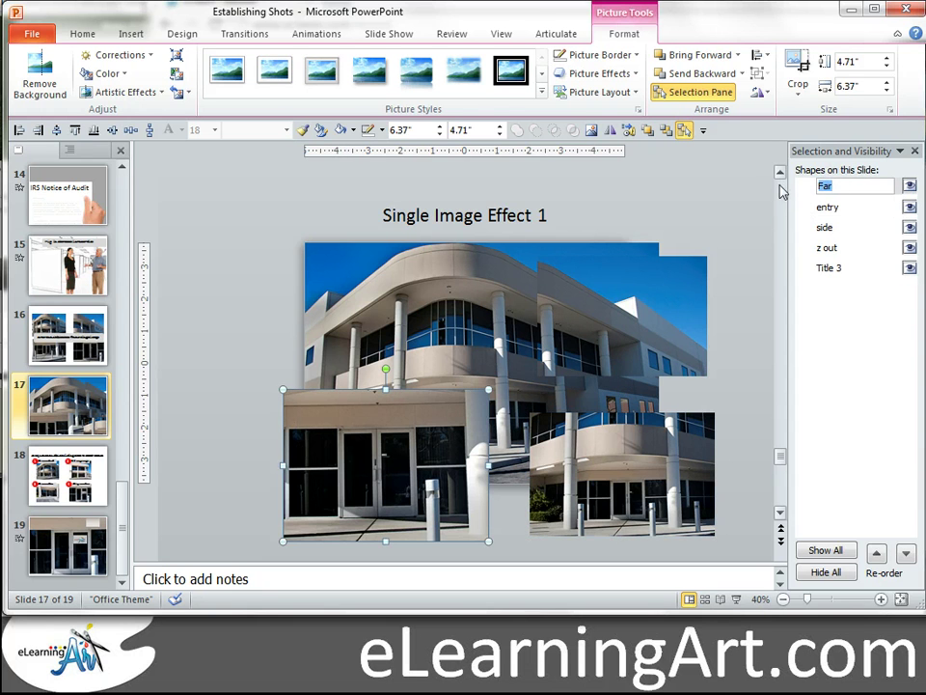
text(door)
click(220, 372)
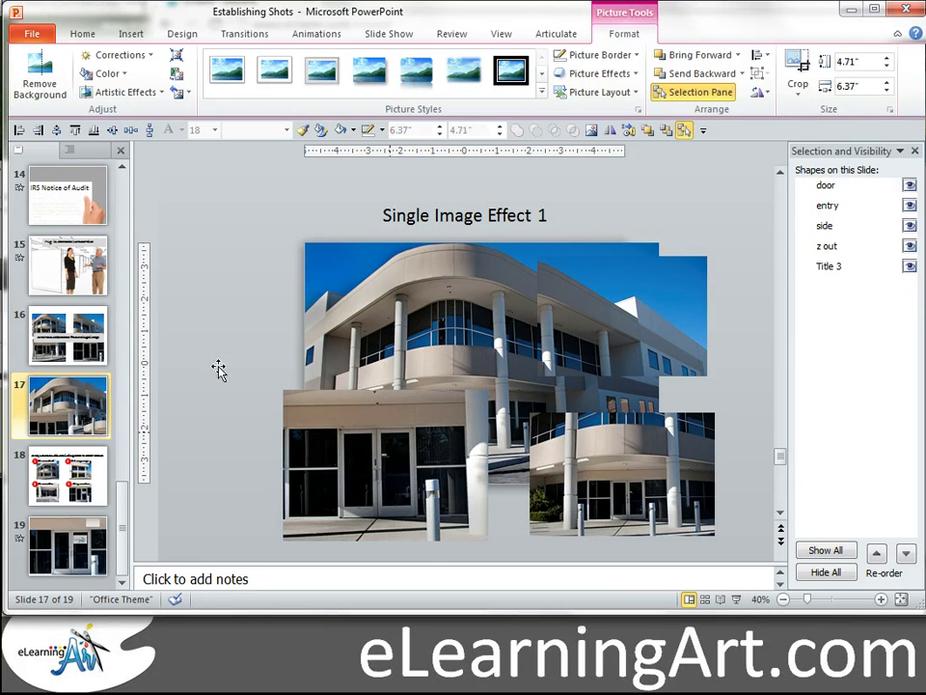
Move and enlarge the side and door close-ups so they cover the building photo
drag(409, 469, 341, 498)
click(617, 490)
drag(605, 363, 371, 444)
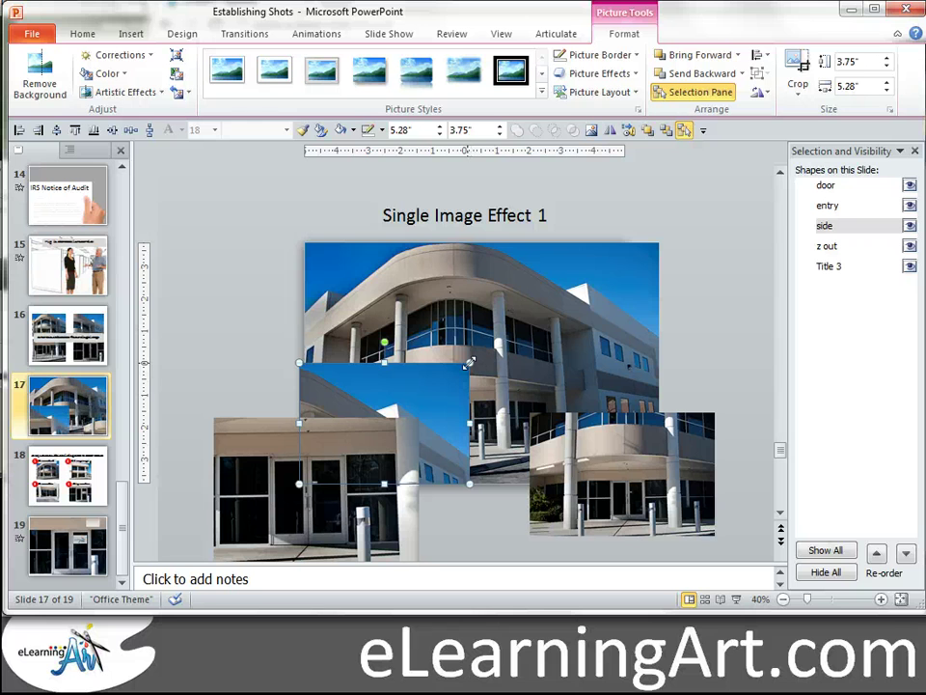
drag(470, 363, 640, 253)
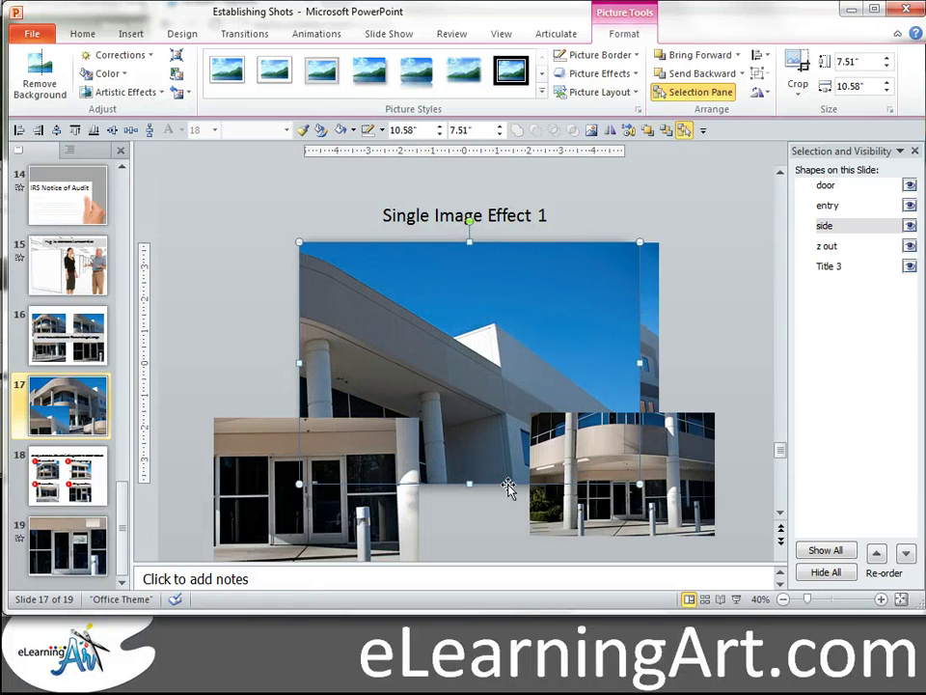
click(459, 539)
click(331, 498)
drag(331, 497, 414, 409)
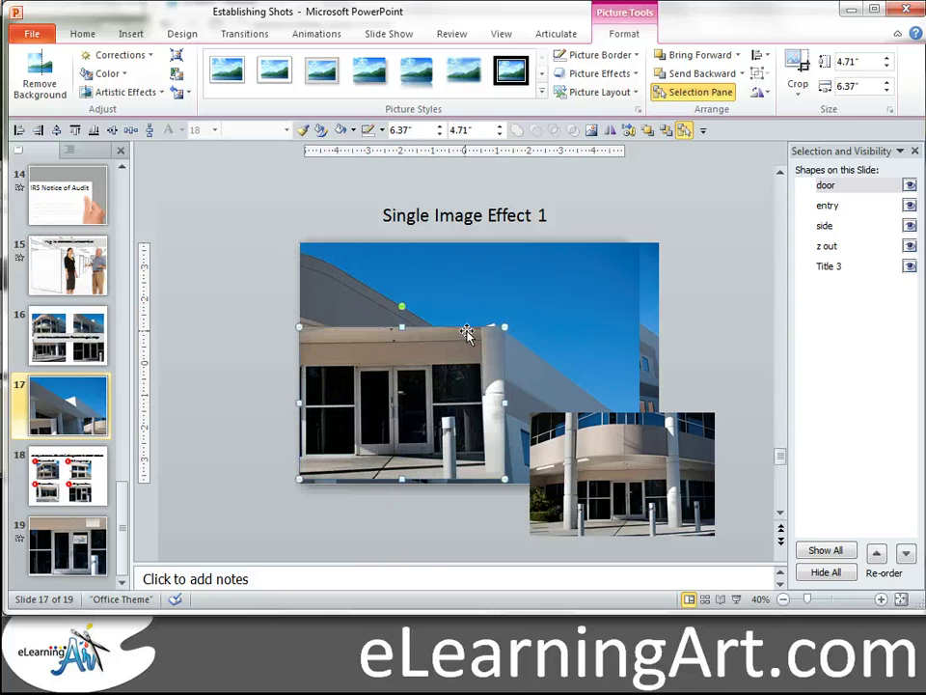
key(Down)
key(Down)
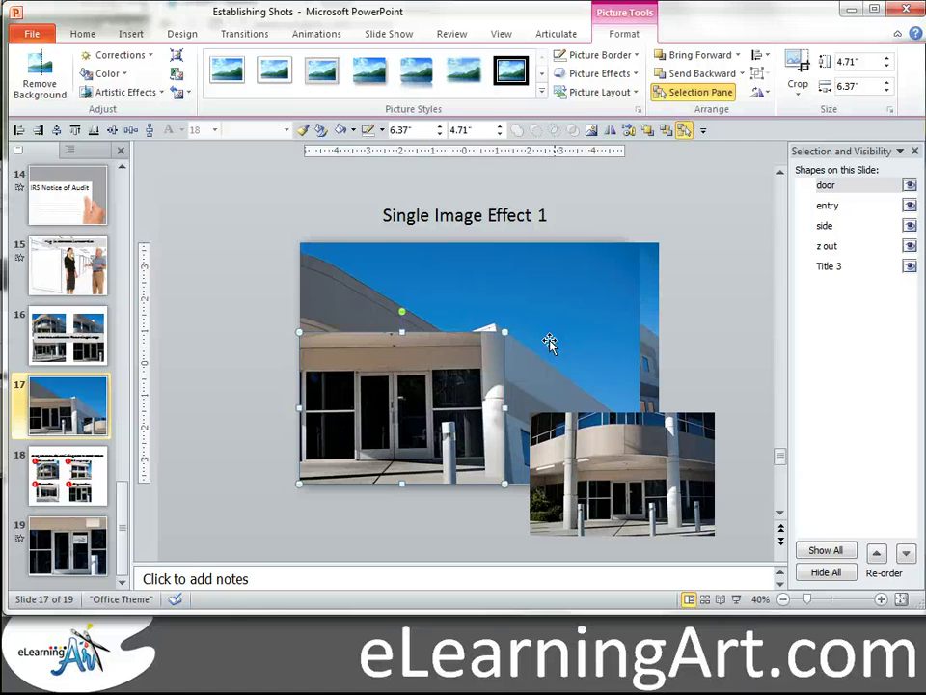
drag(505, 332, 637, 278)
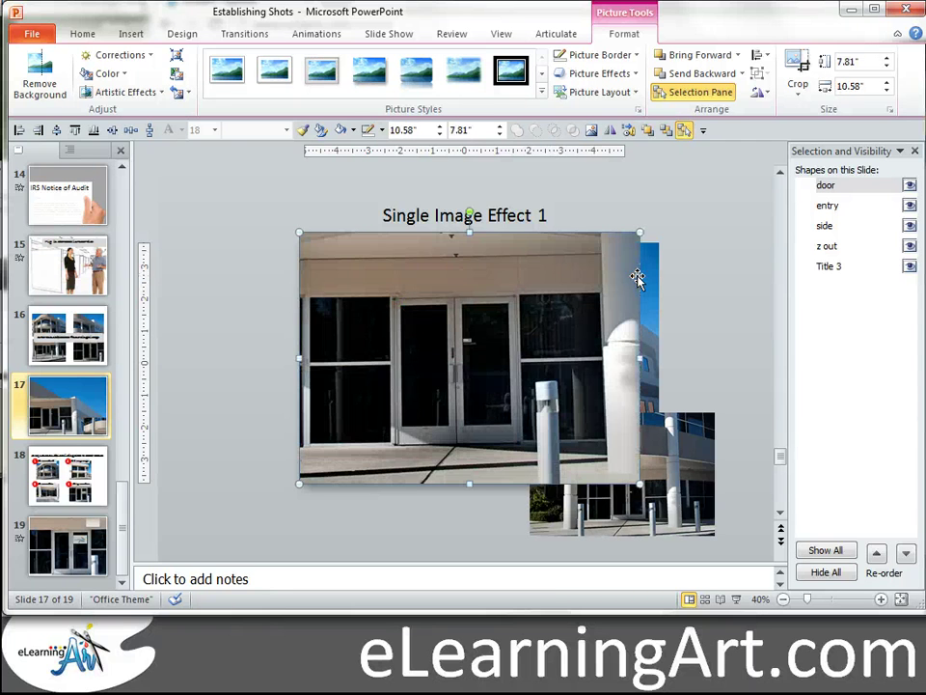
Enlarge the entry close-up and line it up over the building photo
click(689, 506)
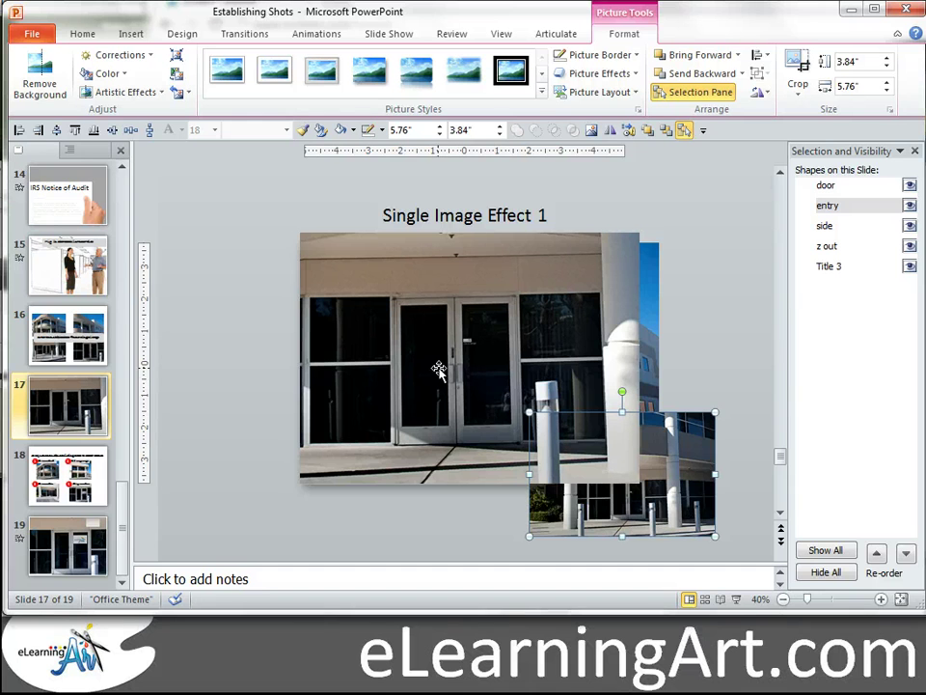
drag(526, 412, 454, 363)
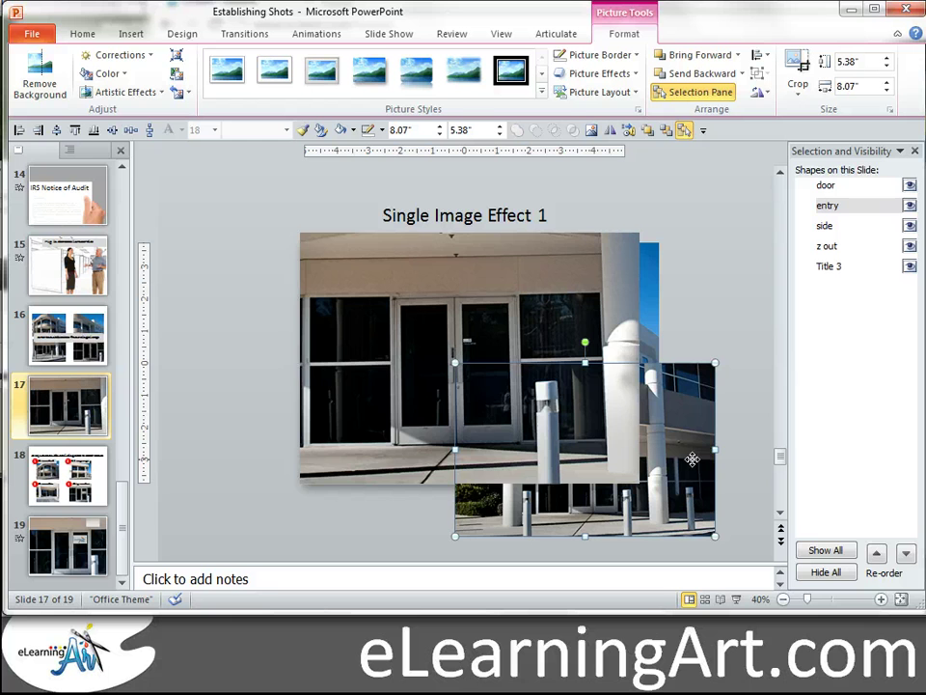
drag(692, 459, 536, 412)
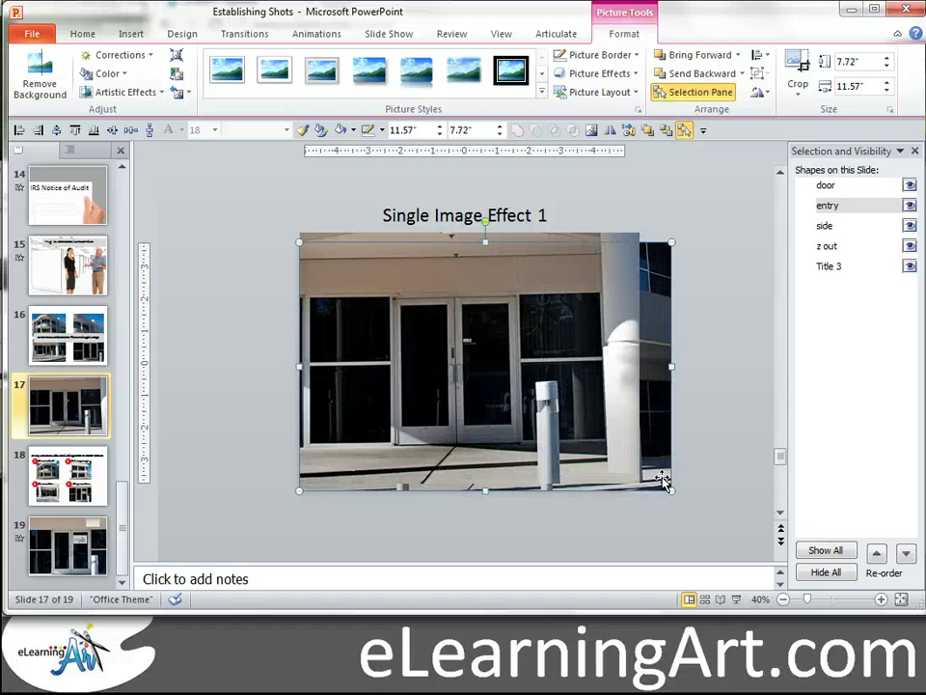
click(648, 541)
Hide the door and entry pictures, leaving only side visible
click(628, 129)
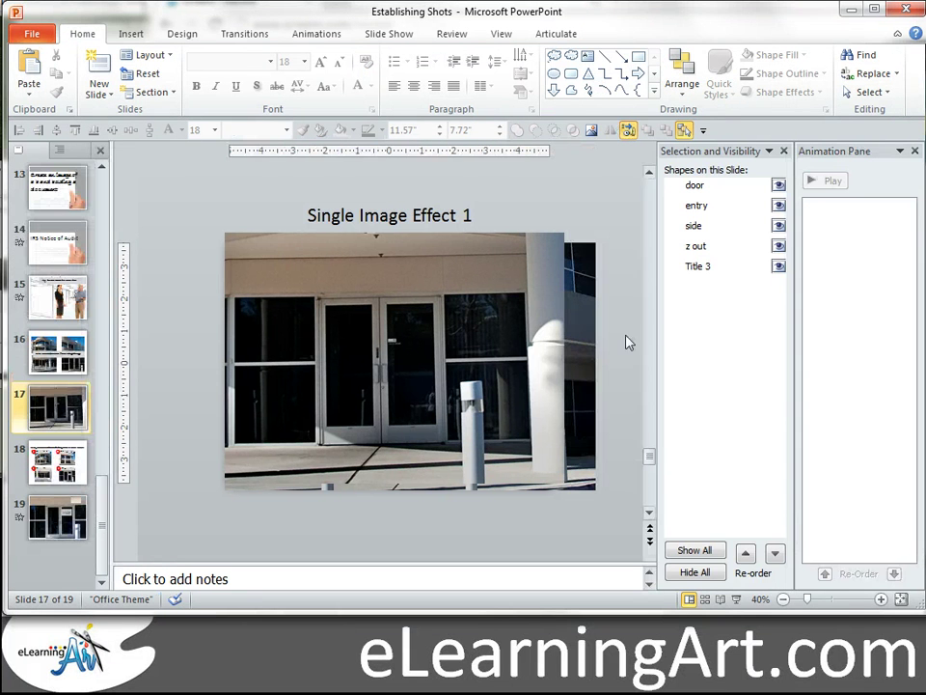
click(779, 185)
click(778, 206)
click(778, 226)
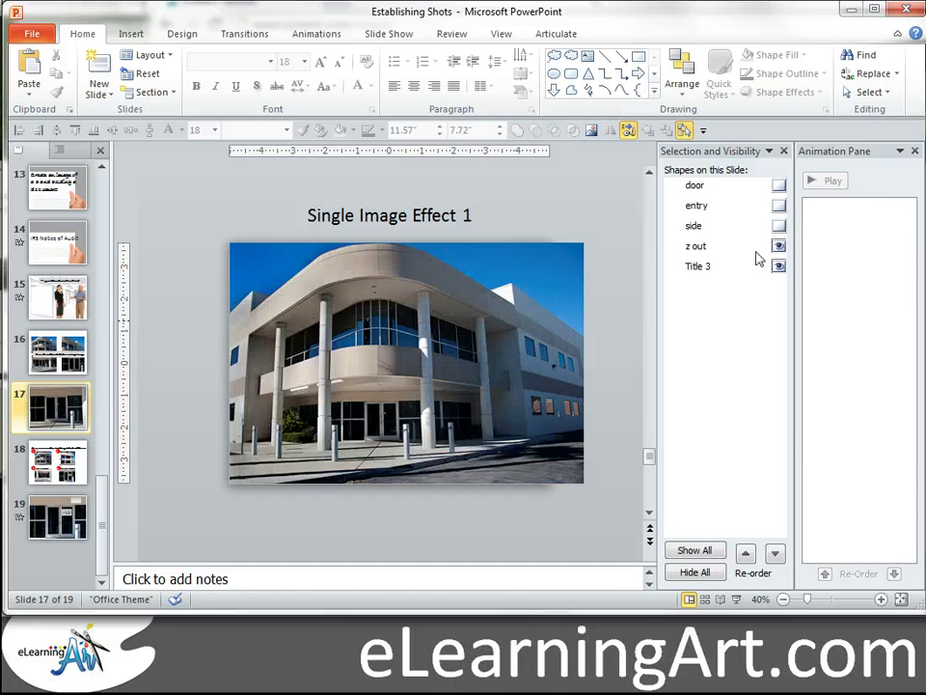
click(779, 226)
click(440, 336)
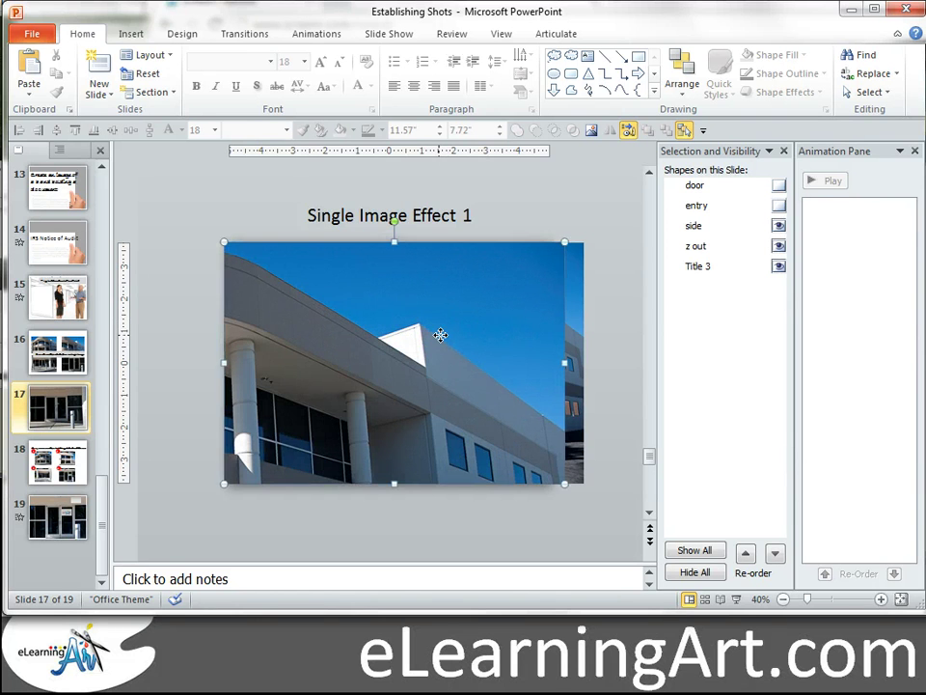
Give side, entry and door an on-click Appear animation in that order, unhiding each, then start the show
click(315, 35)
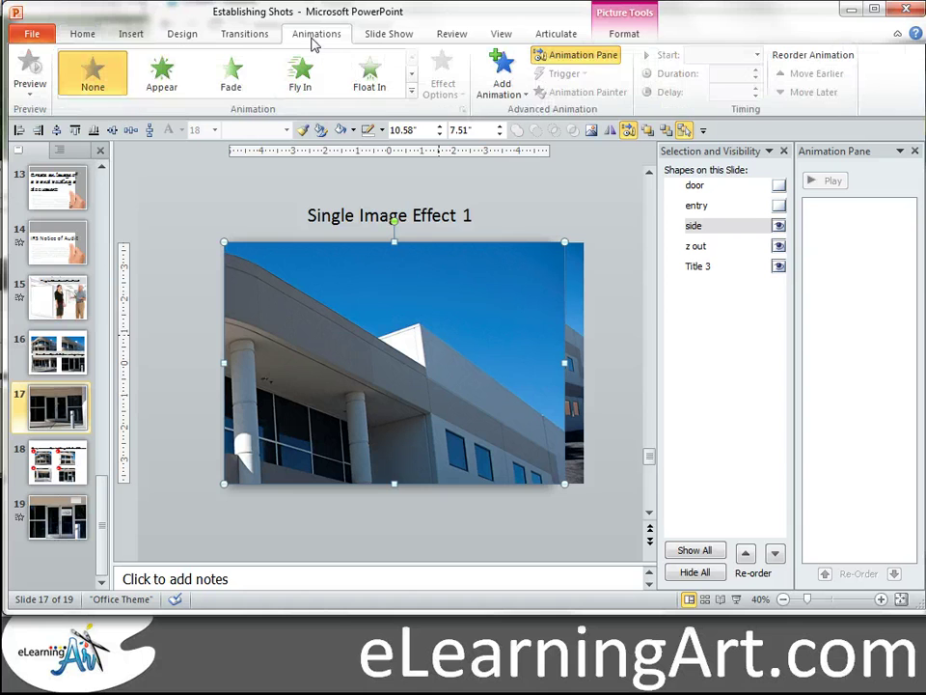
click(183, 87)
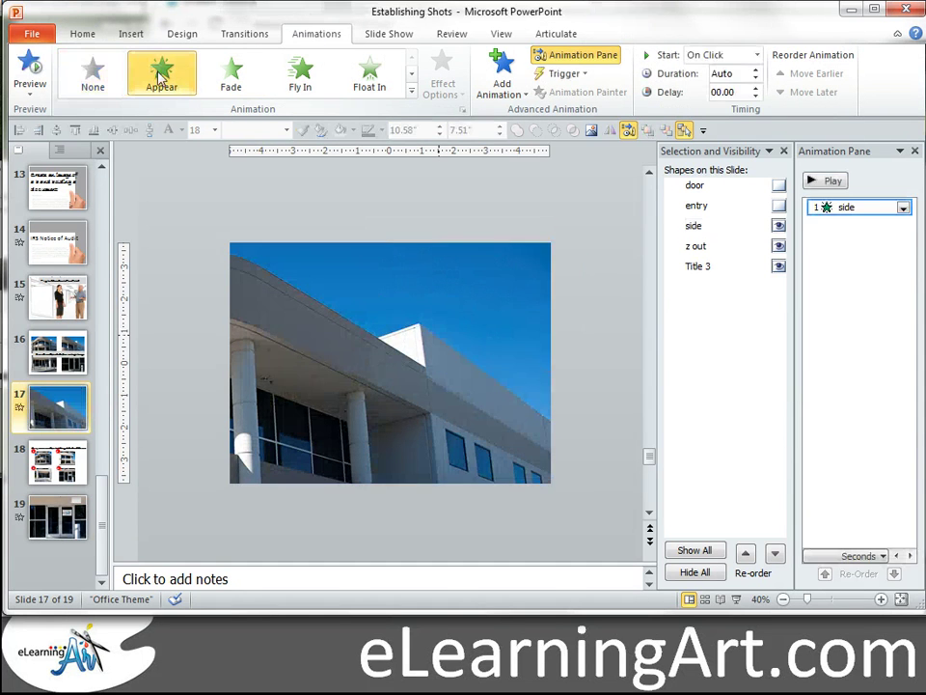
click(777, 206)
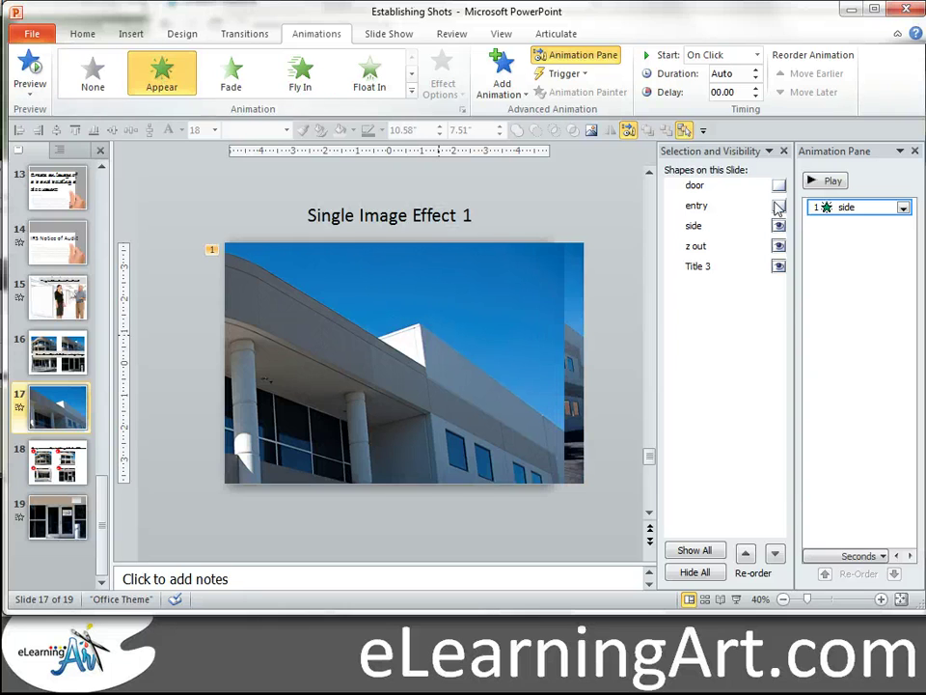
click(361, 328)
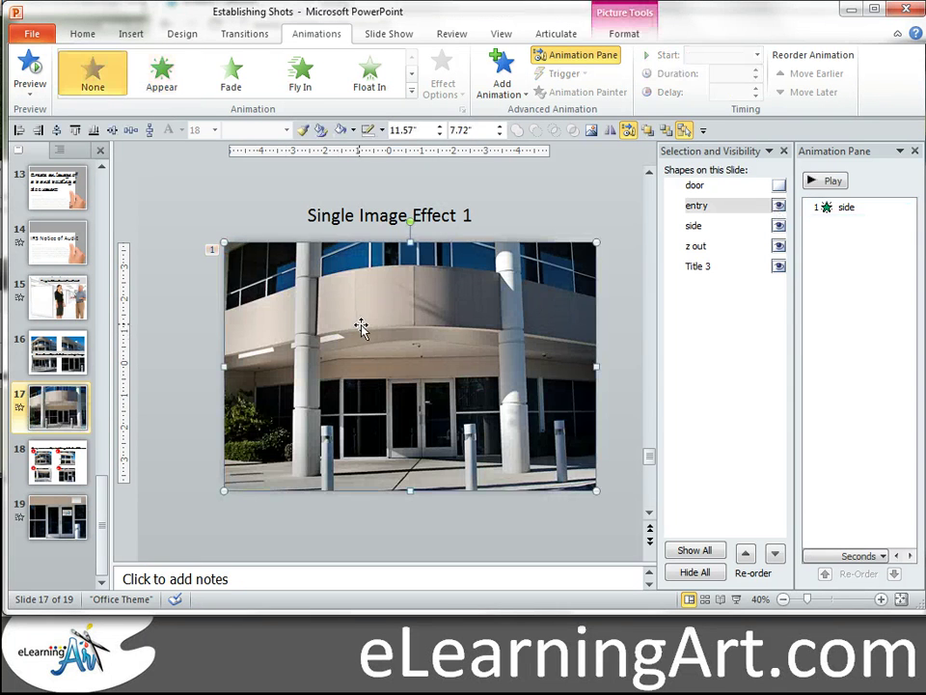
click(167, 84)
click(778, 185)
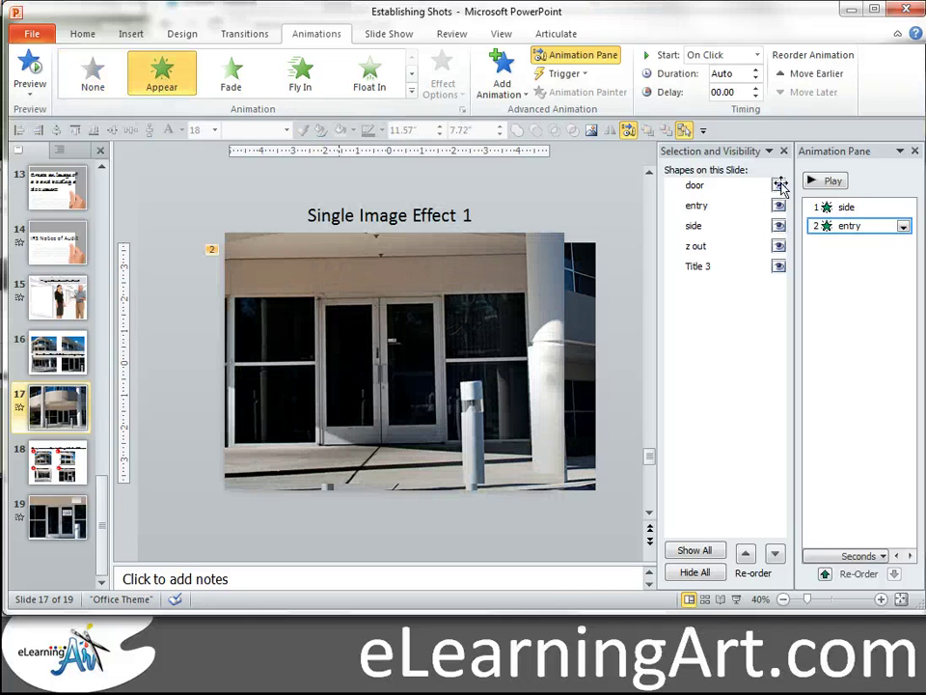
click(162, 88)
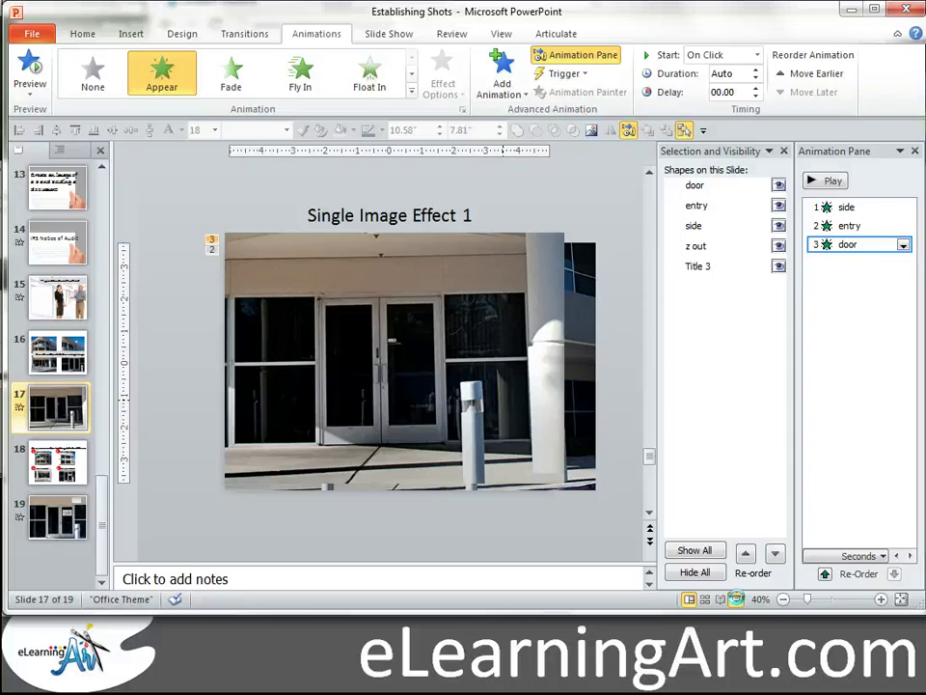
click(738, 599)
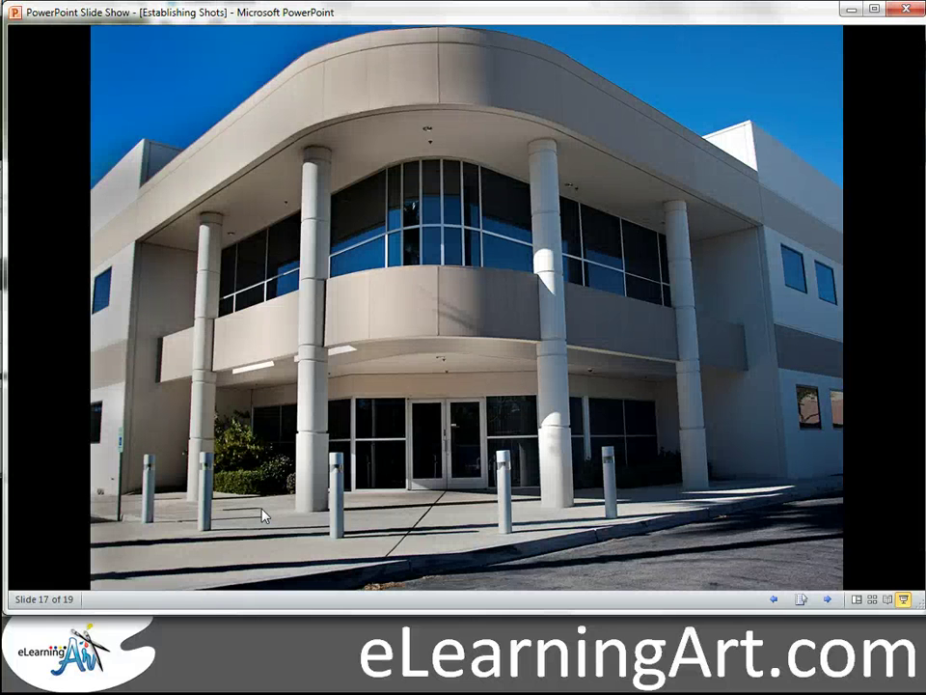
Advance the slide show to reveal the side, entry and door close-ups in turn
click(263, 516)
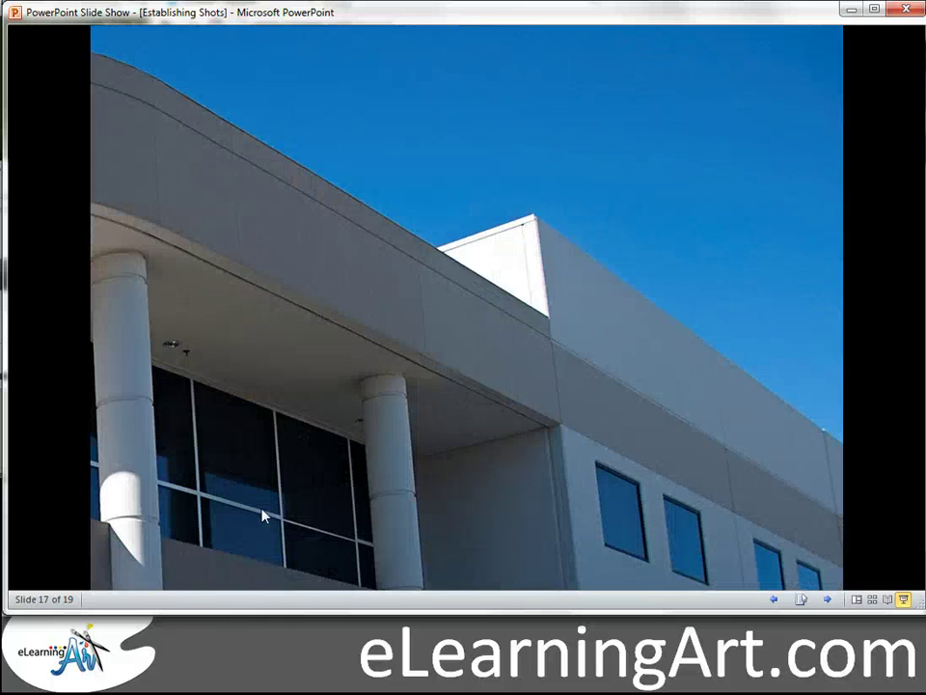
click(262, 516)
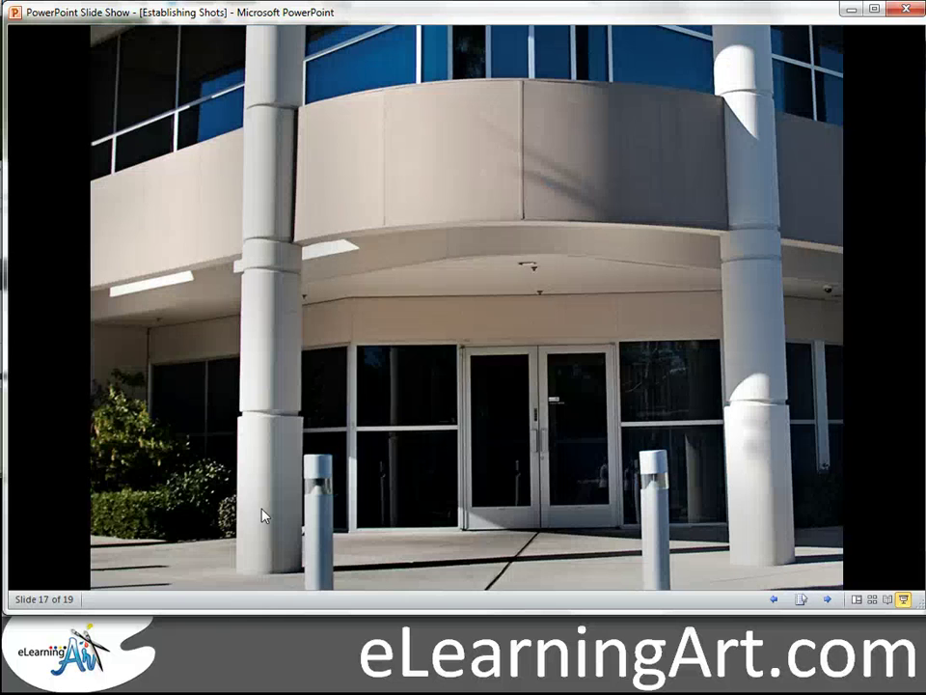
click(262, 516)
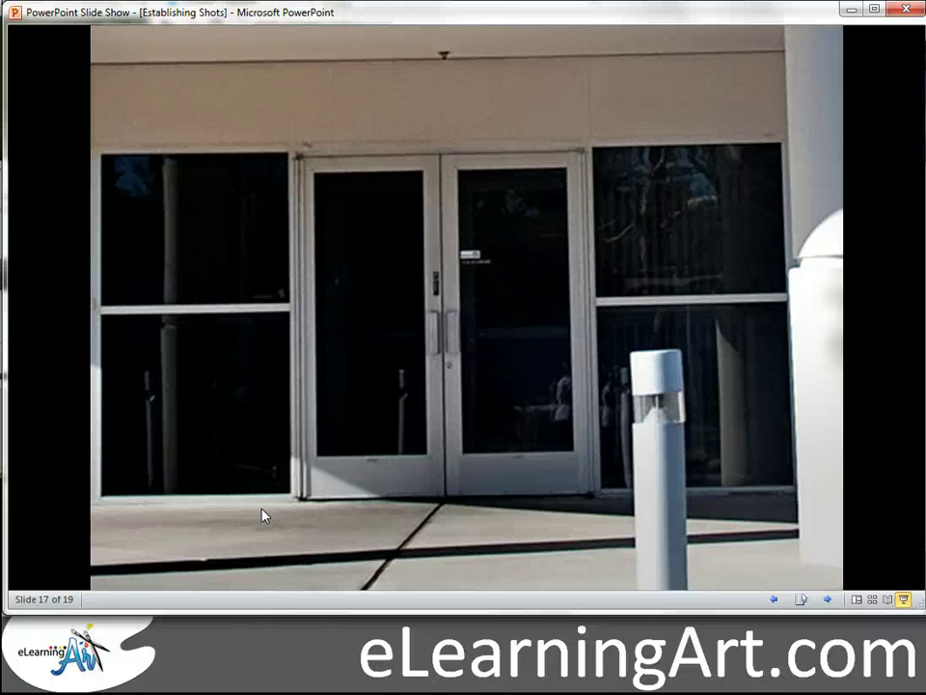
click(262, 516)
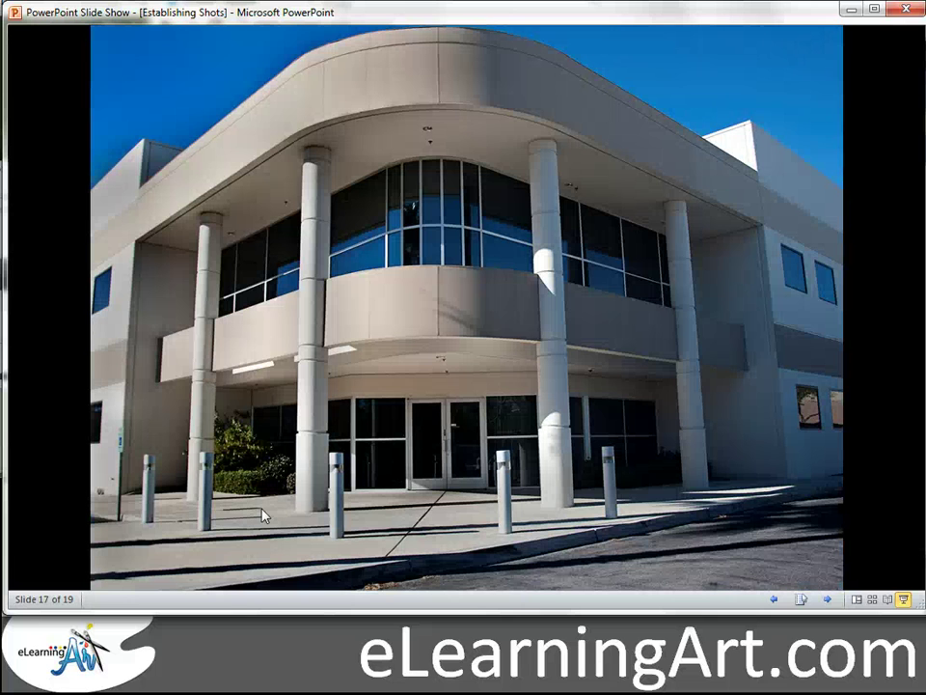